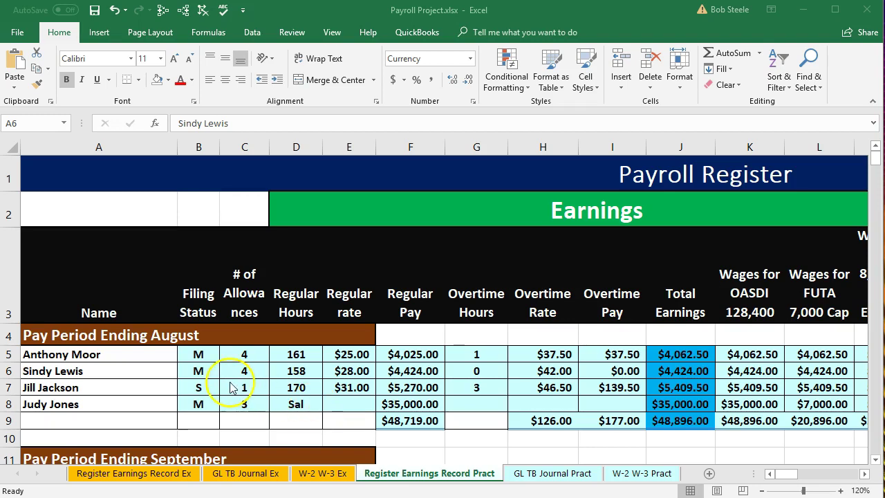
Examine the first employee's August row in the Payroll Register, from filing status through earnings, deductions, net paid and employer taxes
click(160, 334)
click(159, 355)
click(118, 251)
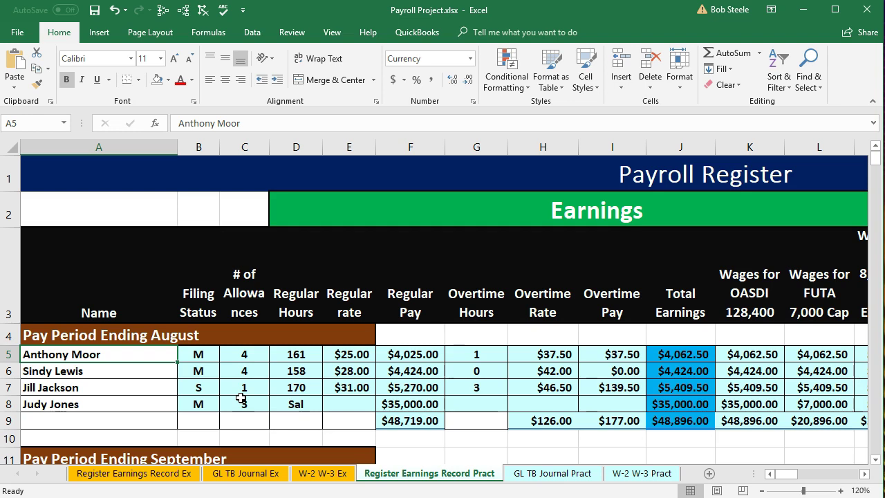
drag(200, 353, 268, 349)
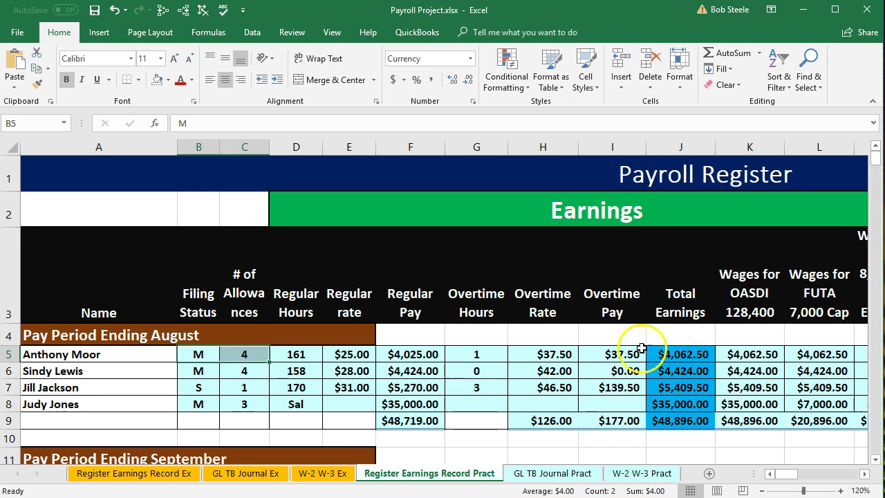
click(674, 356)
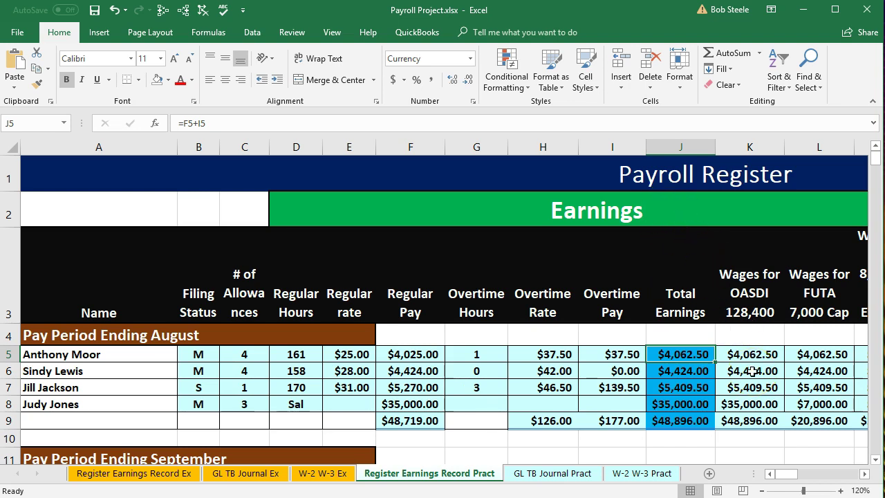
key(Right)
key(Right)
key(Right)
key(Right)
key(Right)
key(Right)
key(Right)
key(Right)
key(Right)
key(Right)
key(Right)
key(Right)
key(Right)
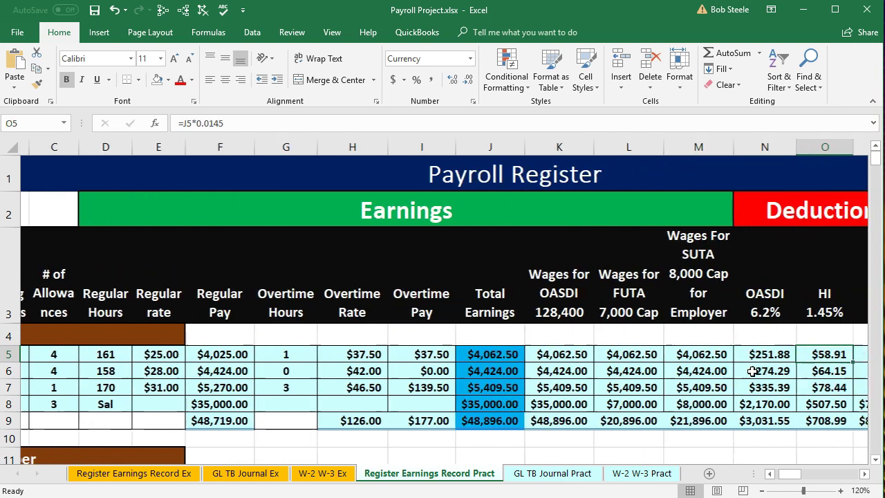
key(Right)
key(Right)
key(Right)
key(Right)
key(Right)
key(Right)
key(Right)
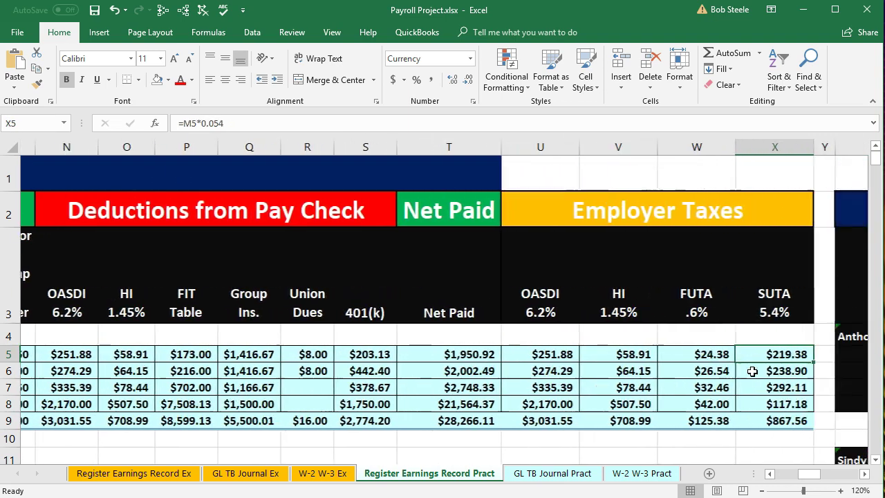
Review the Earnings Records layout: the column headings, each employee's August to December block, and the quarterly and yearly totals rows
key(Right)
key(Right)
key(Right)
key(Right)
key(Right)
key(Right)
key(Right)
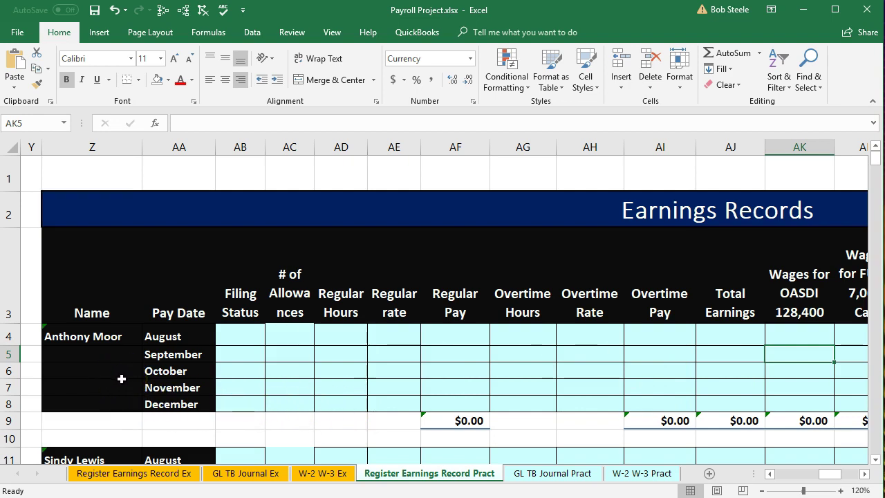
click(101, 351)
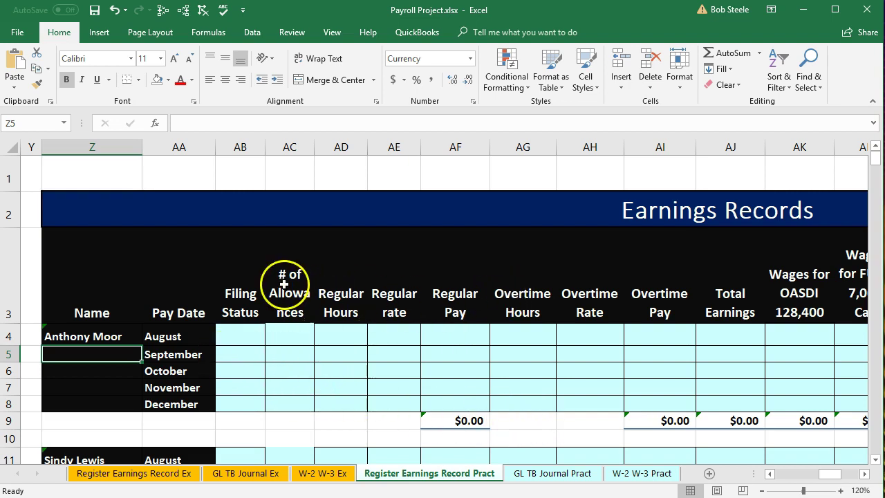
drag(254, 287, 631, 309)
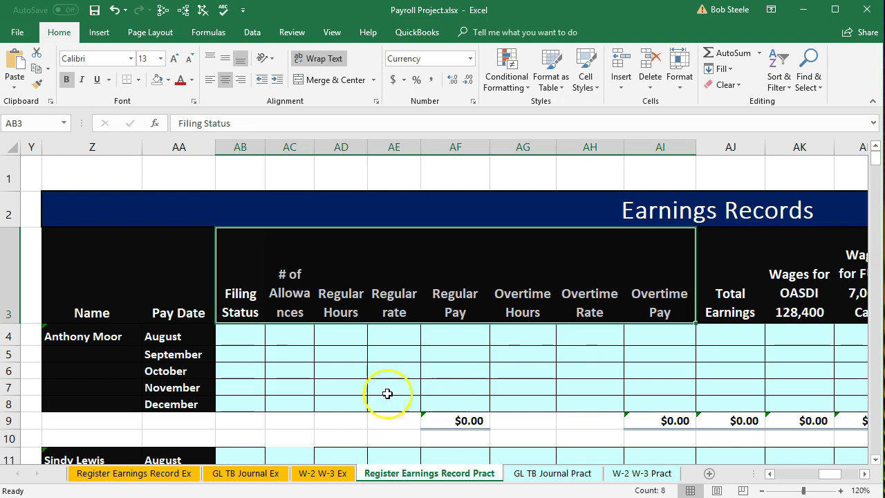
drag(163, 337, 164, 374)
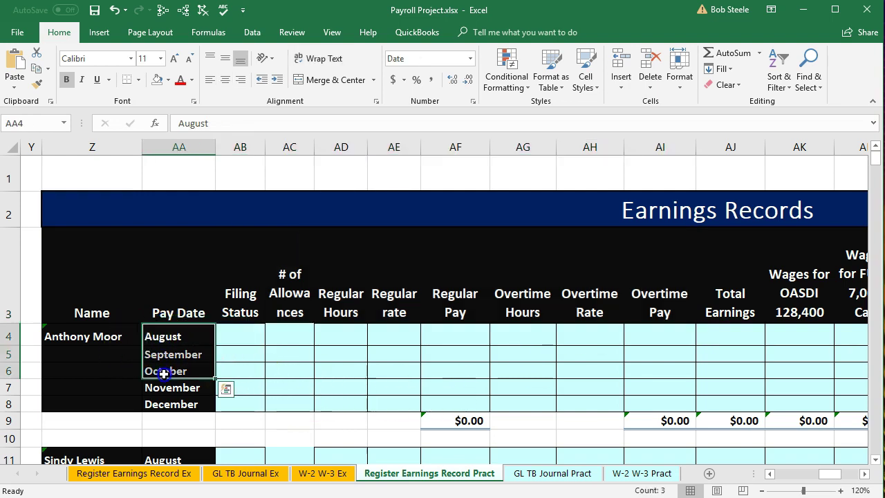
click(94, 338)
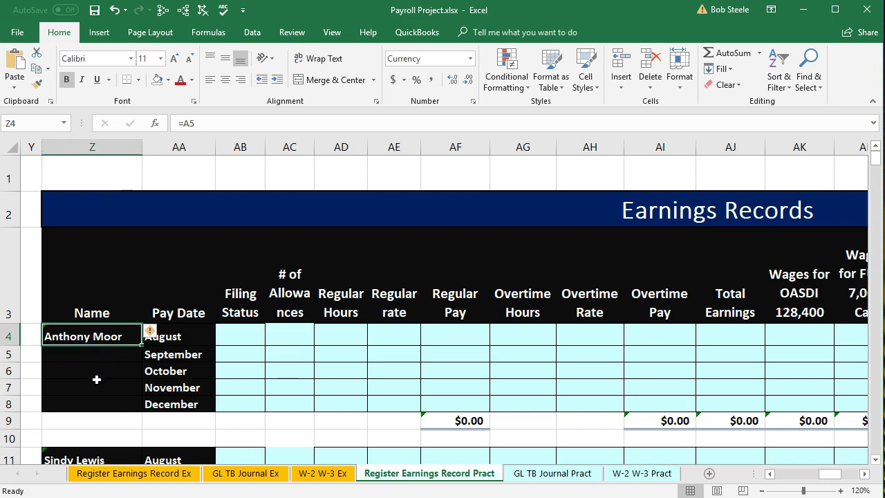
click(201, 336)
mouse_move(204, 336)
mouse_down()
mouse_move(197, 402)
mouse_move(168, 339)
mouse_move(260, 339)
mouse_up()
scroll(256, 346, down, 2)
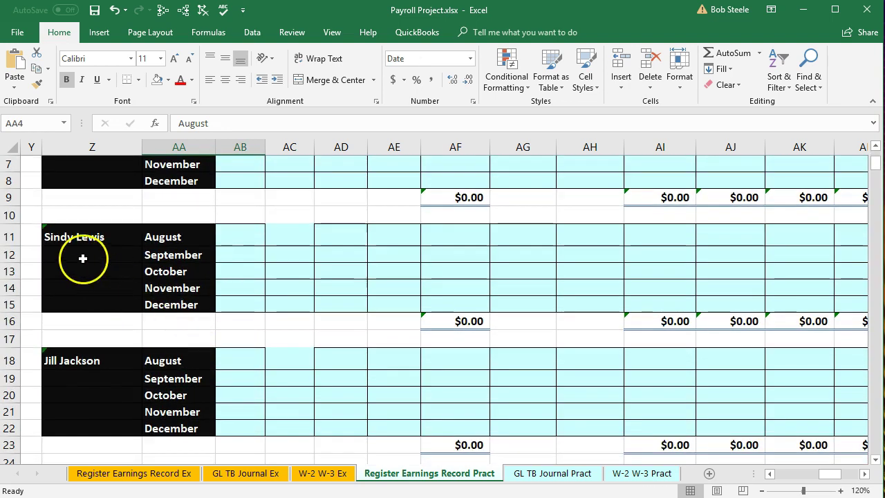
click(86, 239)
drag(192, 235, 185, 285)
click(89, 360)
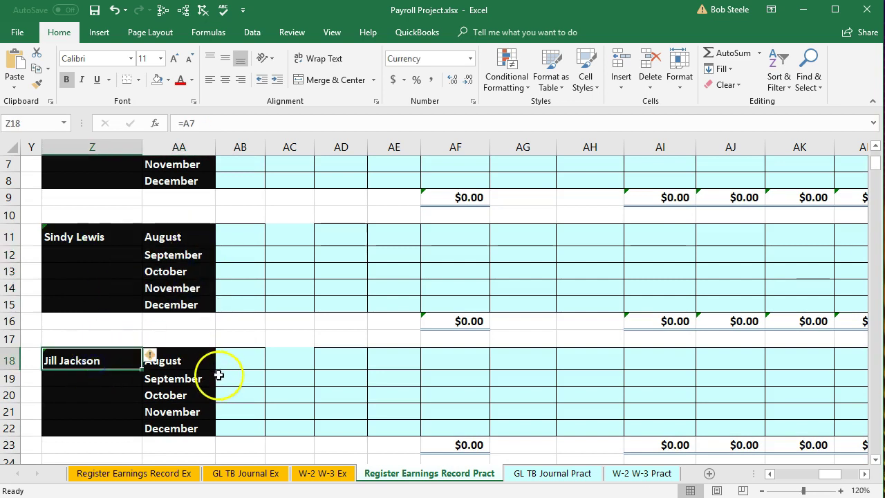
drag(201, 358, 191, 412)
scroll(201, 415, down, 2)
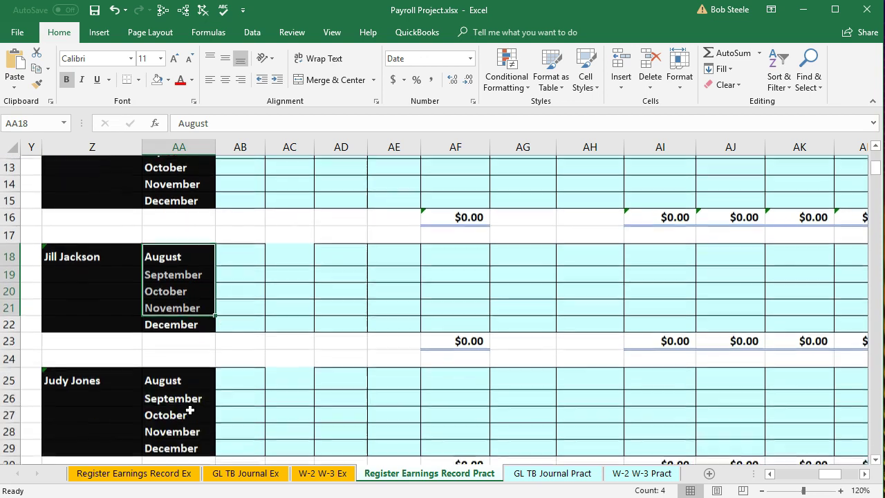
drag(126, 369, 191, 371)
scroll(164, 406, down, 2)
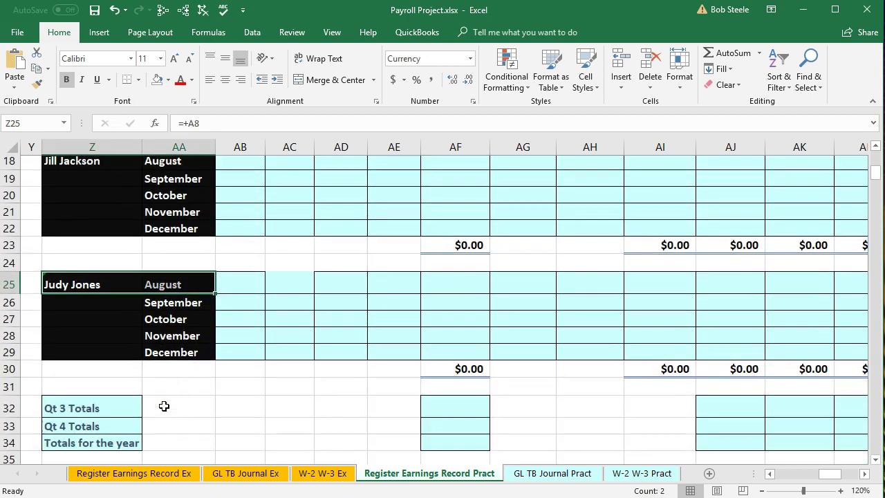
scroll(170, 415, up, 6)
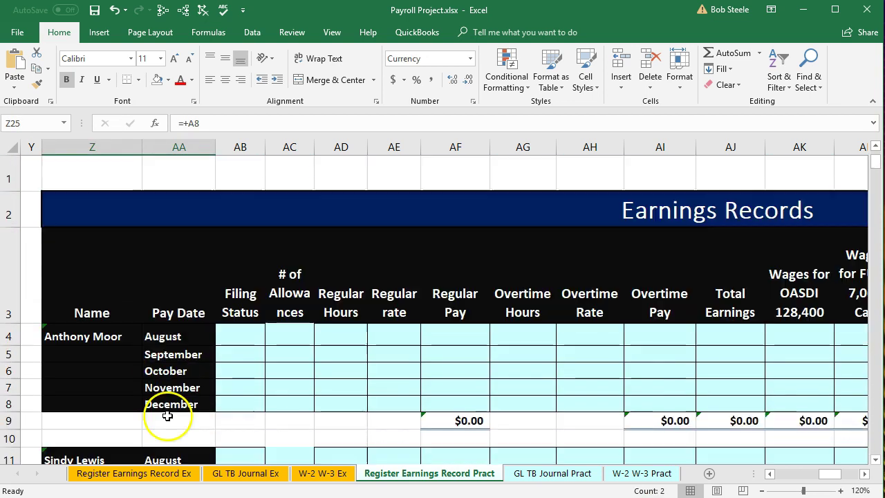
Link the first employee's August filing status in the Earnings Records, cell AB4, to the Payroll Register with =B5
click(238, 340)
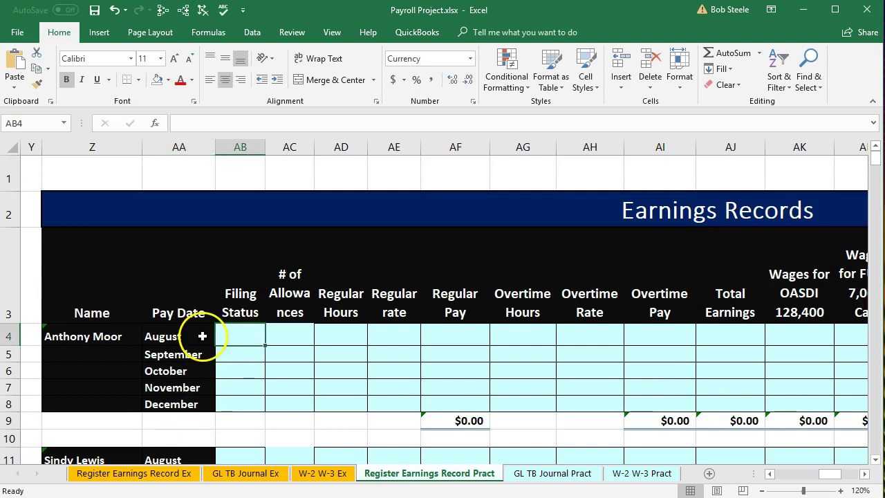
drag(830, 472, 767, 473)
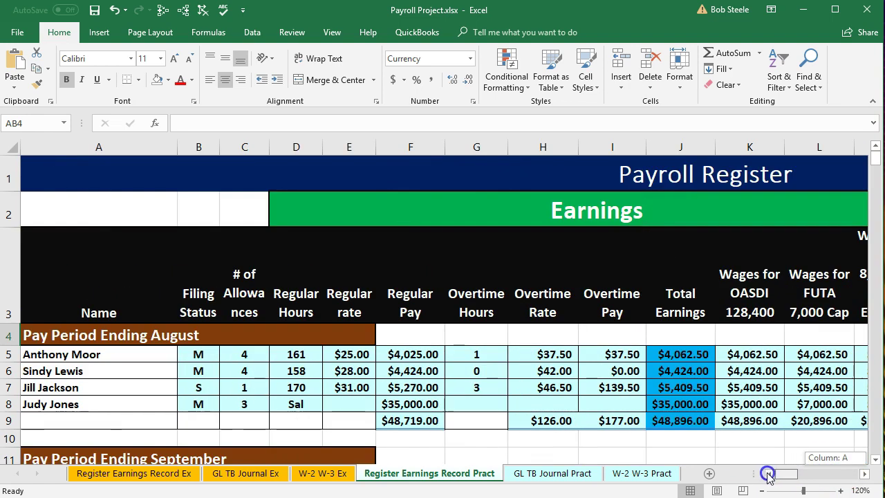
click(206, 354)
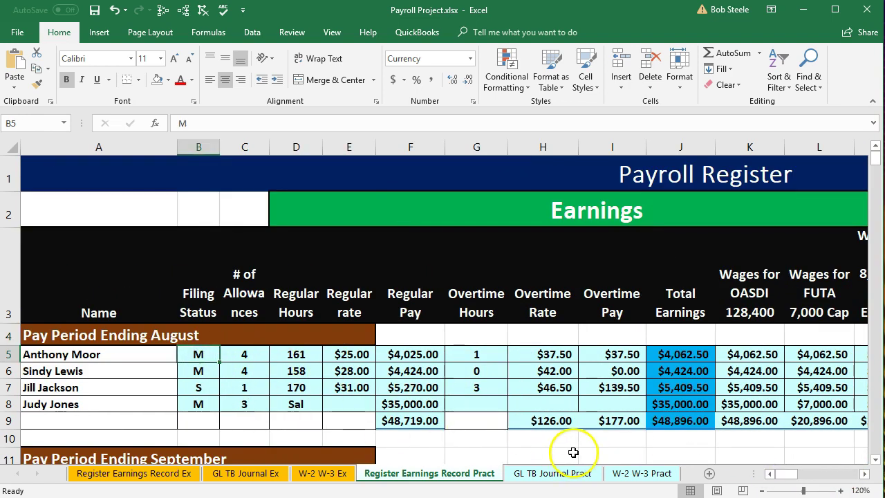
click(247, 355)
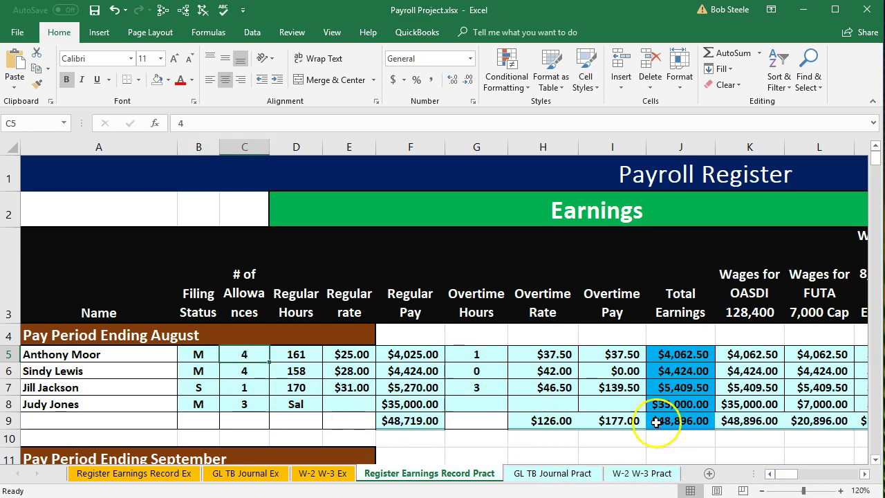
drag(786, 476, 823, 474)
click(467, 333)
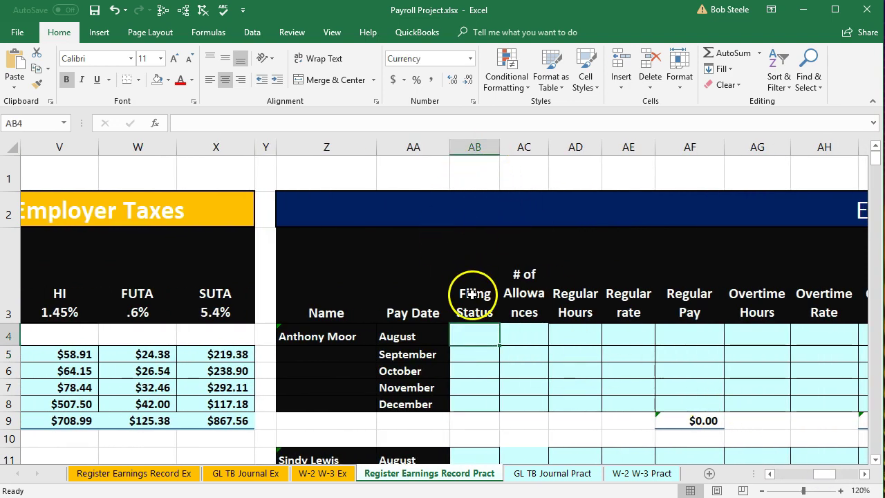
text(=)
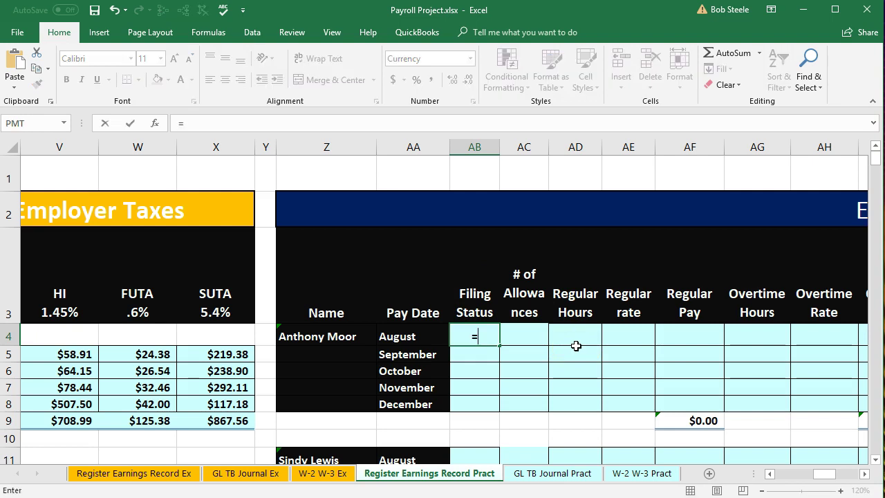
key(Left)
key(Left)
key(Left)
key(Left)
key(Left)
key(Left)
key(Left)
key(Left)
key(Left)
key(Left)
key(Left)
key(Left)
key(Left)
key(Left)
key(Left)
key(Left)
key(Left)
key(Left)
key(Left)
key(Left)
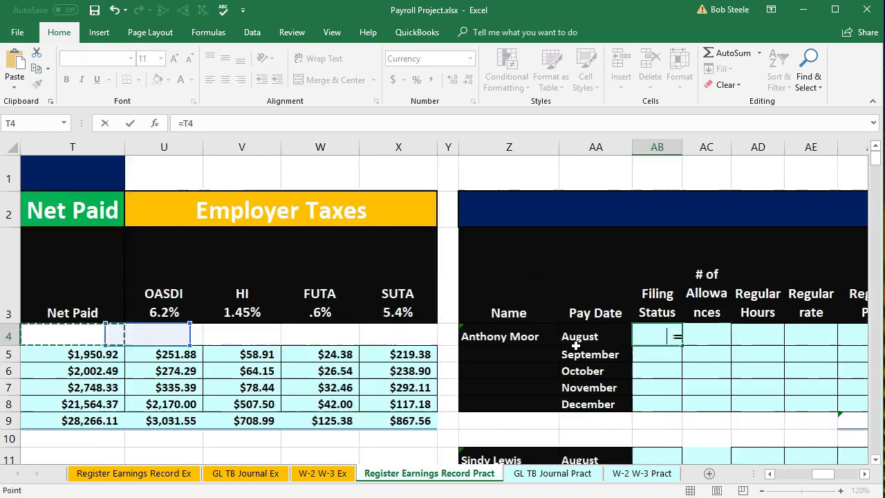
key(Right)
key(Down)
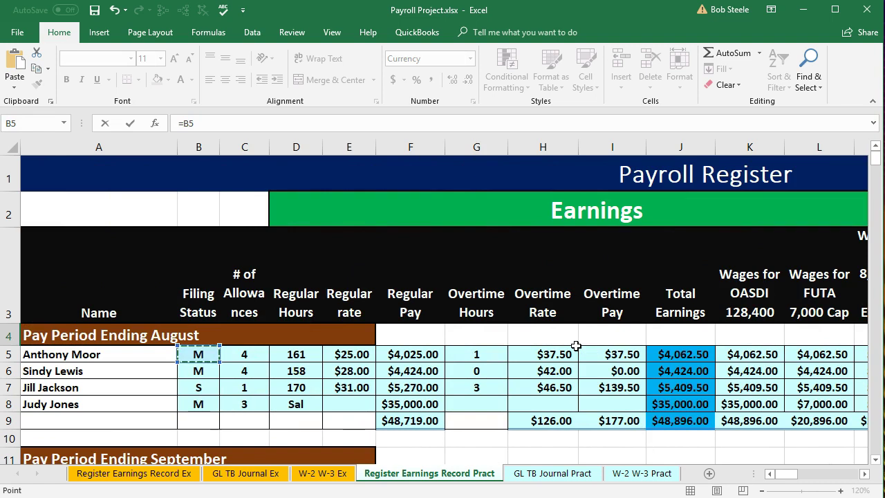
key(Tab)
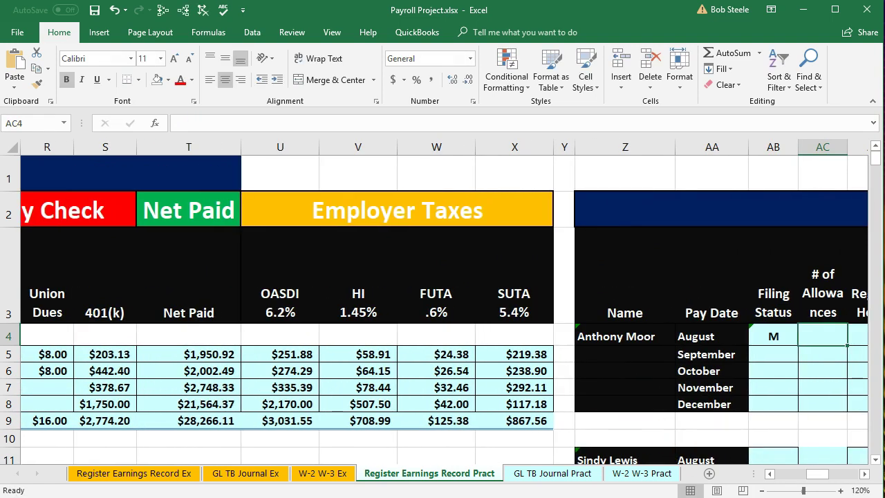
Inspect the filing status link in AB4 and the August cells for allowances, regular hours and regular rate beside it
click(868, 475)
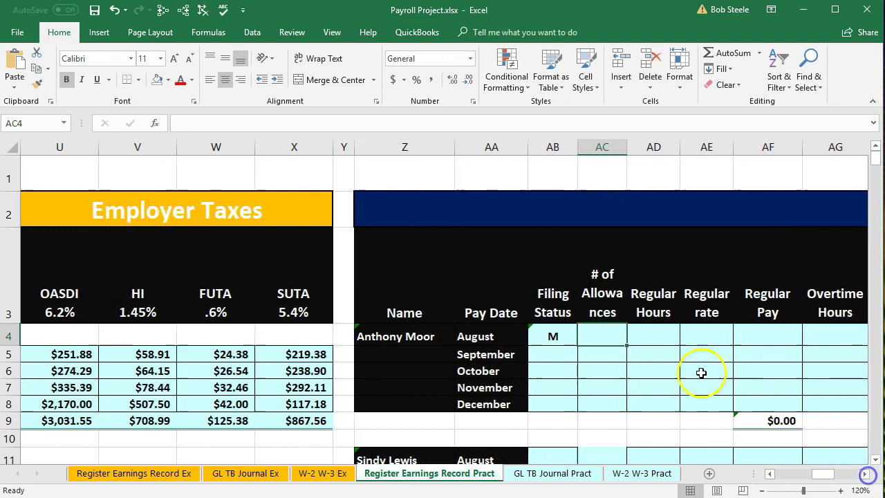
click(561, 336)
double_click(551, 336)
key(Escape)
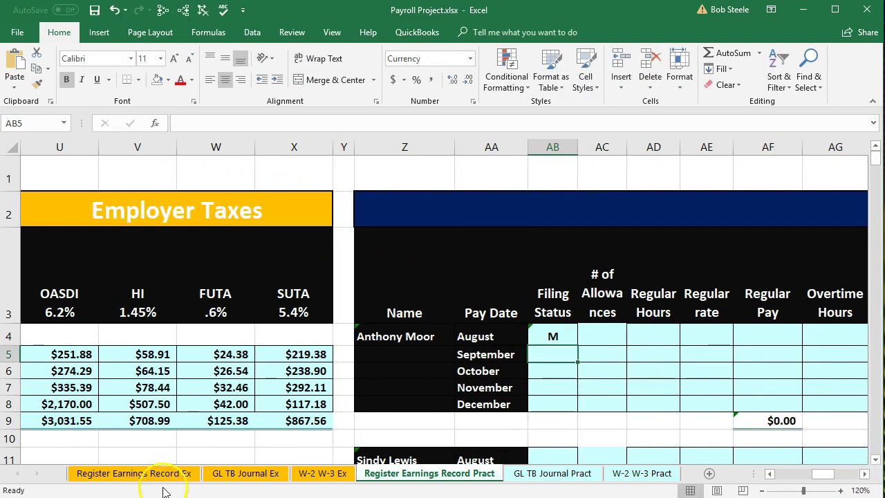
scroll(528, 372, right, 1)
click(519, 337)
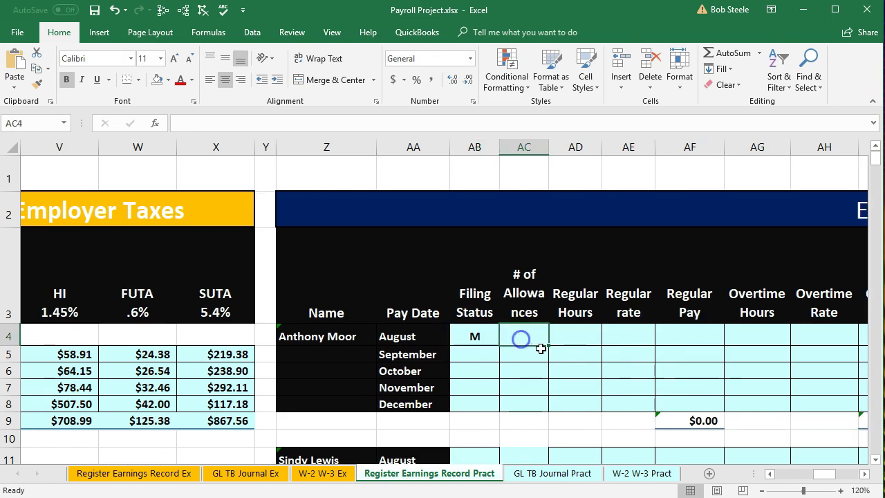
key(Right)
key(Right)
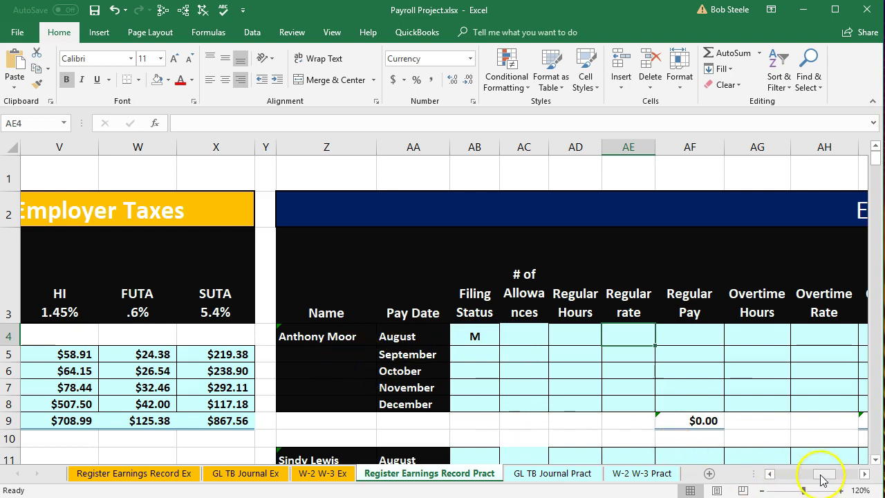
Examine the source cells B5 to E5 in the Payroll Register: filing status, allowances, regular hours and regular rate
drag(820, 474, 770, 475)
click(258, 355)
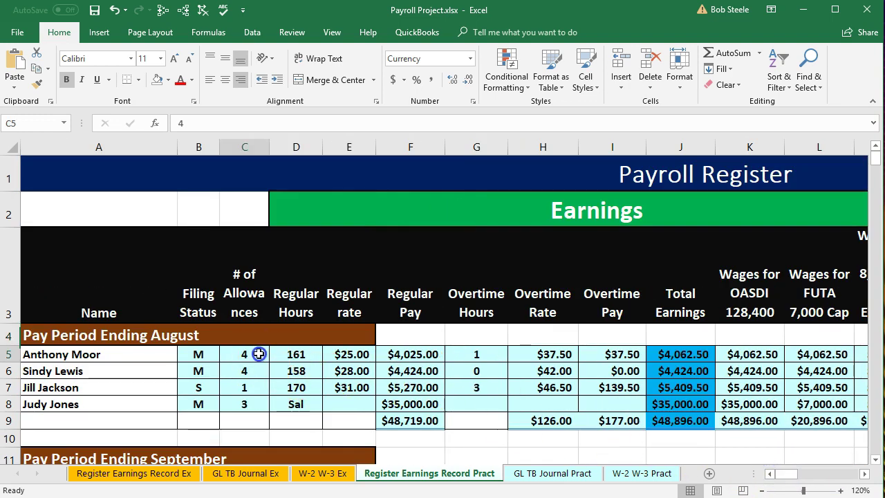
key(Right)
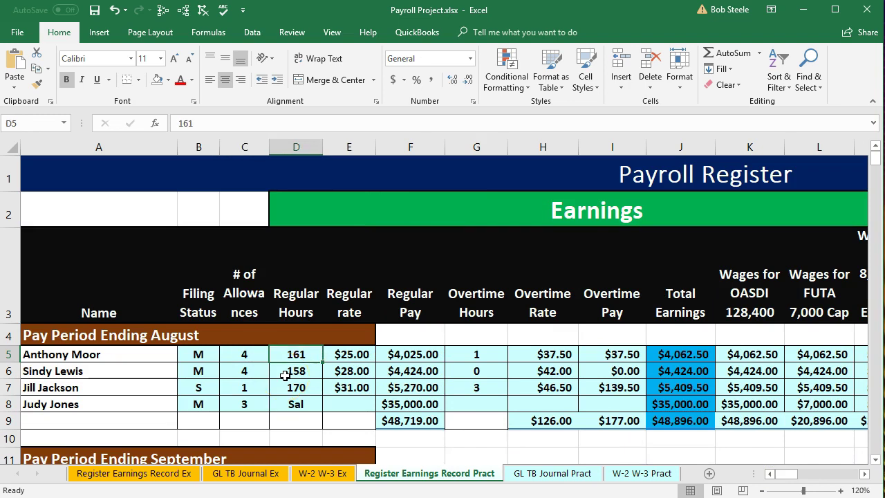
key(Right)
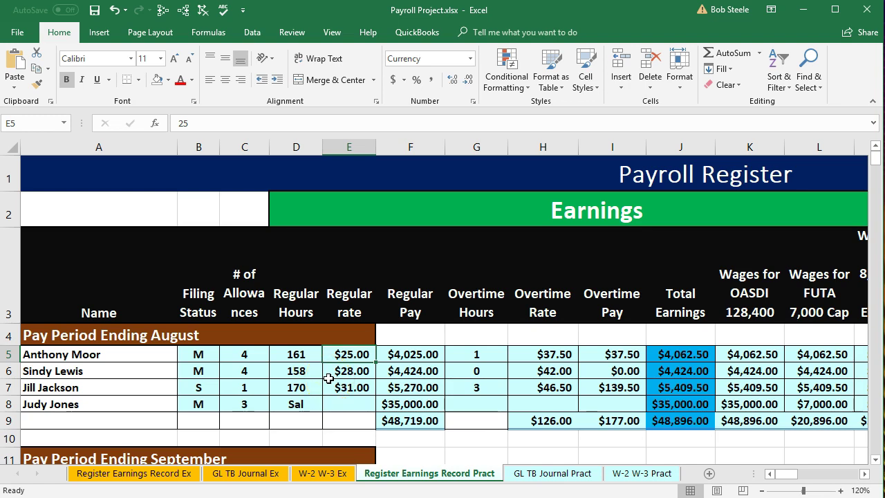
click(207, 356)
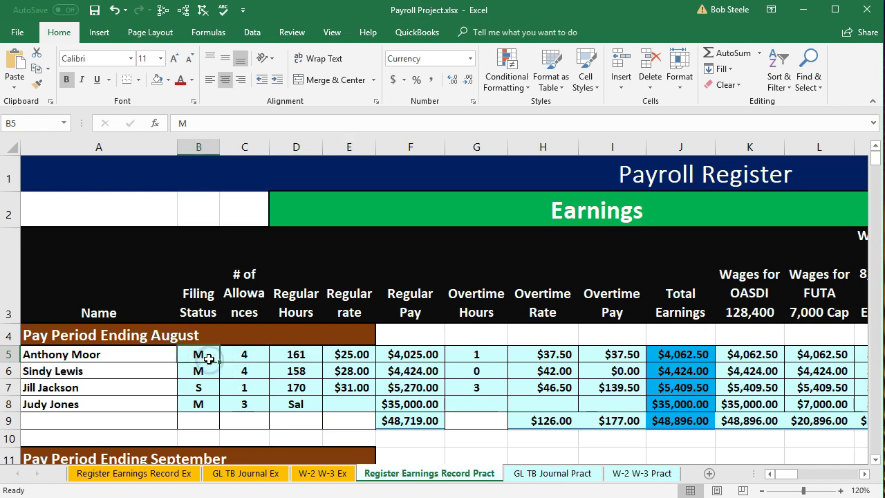
click(235, 358)
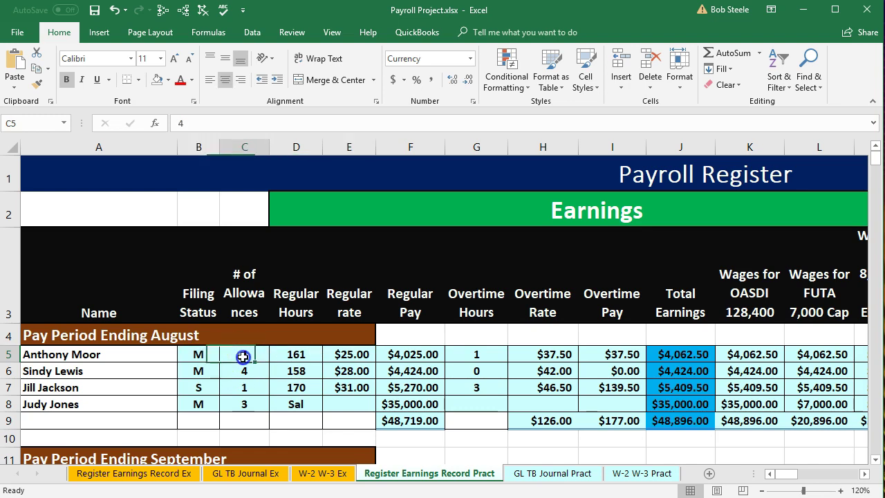
click(300, 356)
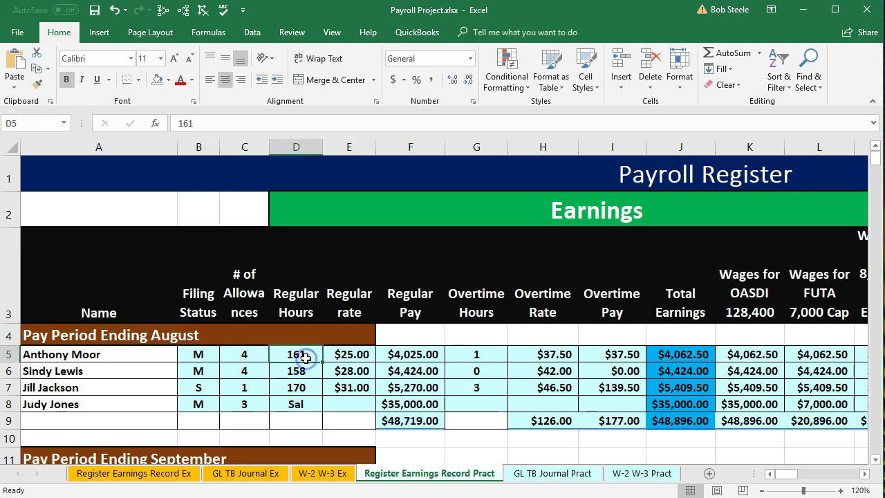
click(330, 353)
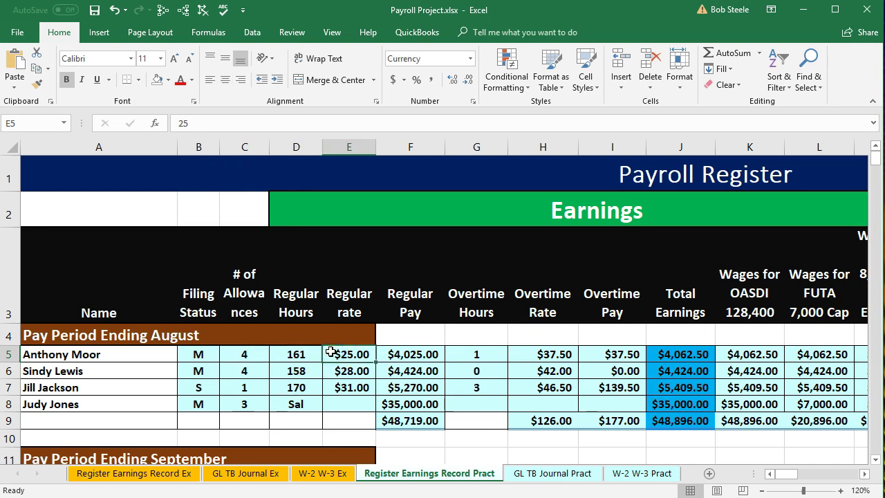
Copy the filing status link in AB4 and paste only its formula across the first employee's August row, AC4 through AT4
key(Right)
key(Right)
key(Right)
key(Right)
key(Right)
key(Right)
key(Right)
key(Right)
key(Right)
key(Right)
key(Right)
key(Right)
key(Right)
key(Right)
key(Right)
key(Right)
key(Right)
key(Right)
key(Right)
key(Right)
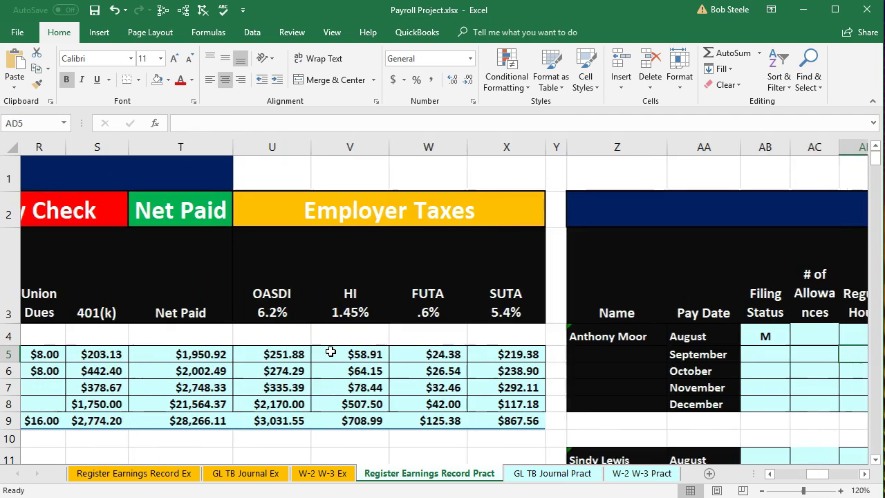
key(Right)
key(Right)
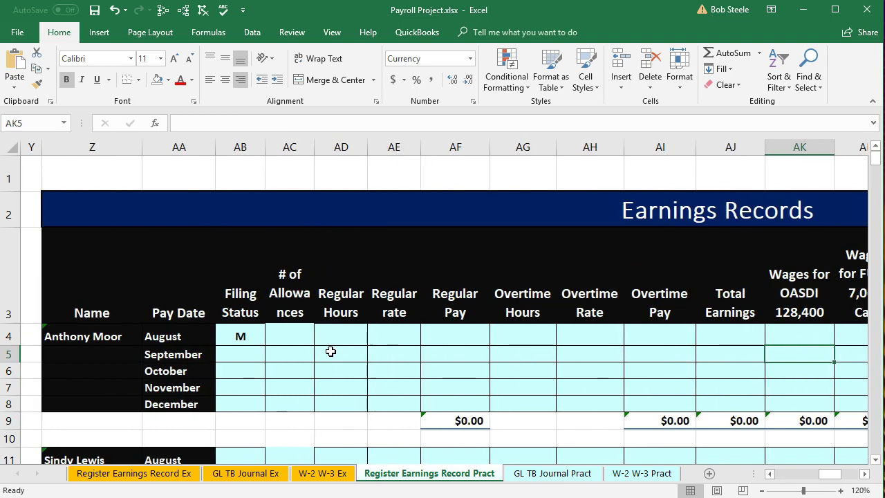
click(248, 336)
key(Right)
scroll(402, 345, left, 3)
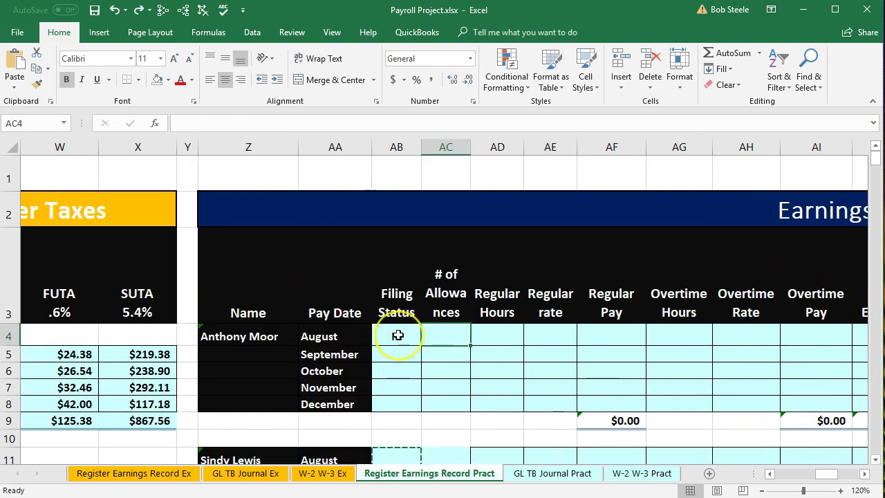
right_click(398, 335)
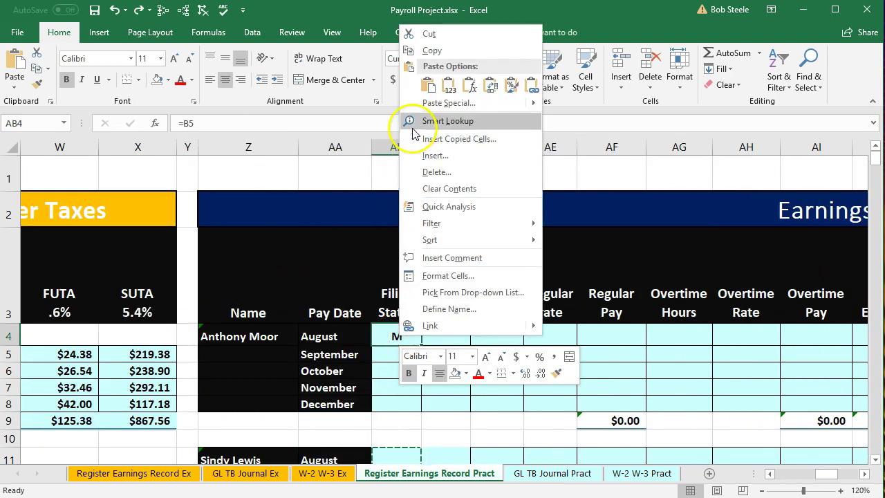
click(418, 51)
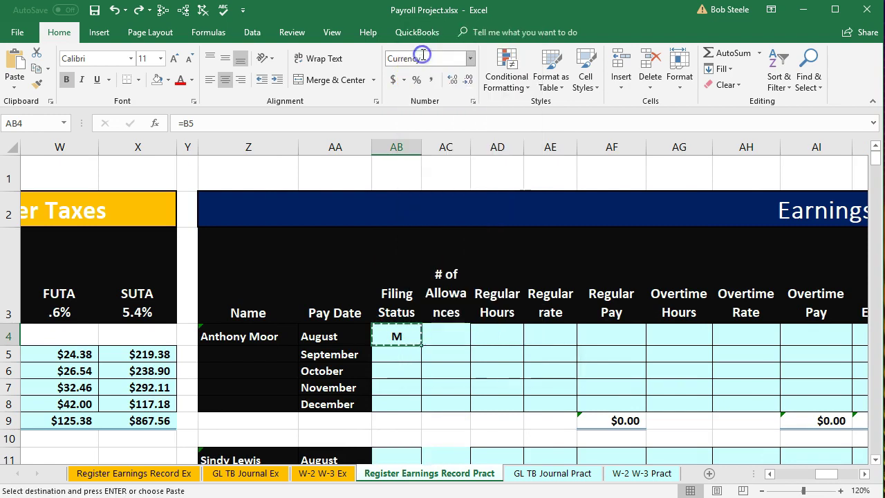
click(443, 336)
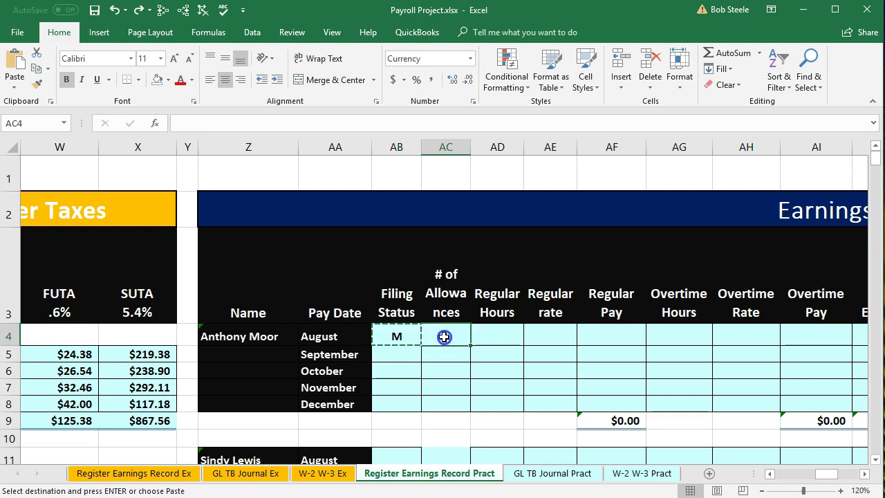
drag(444, 336, 738, 338)
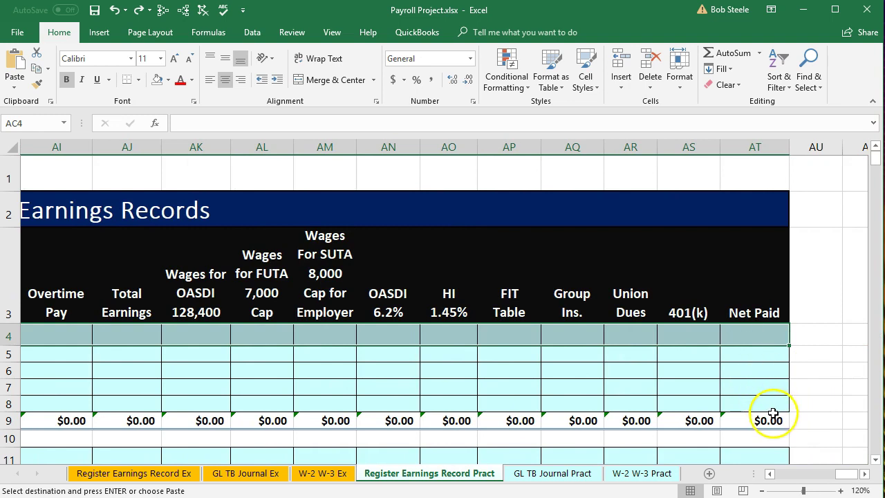
right_click(449, 335)
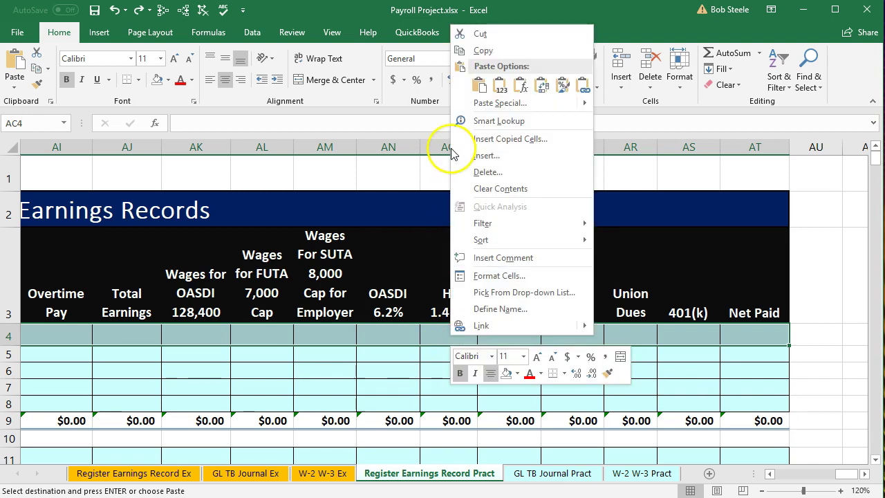
click(480, 85)
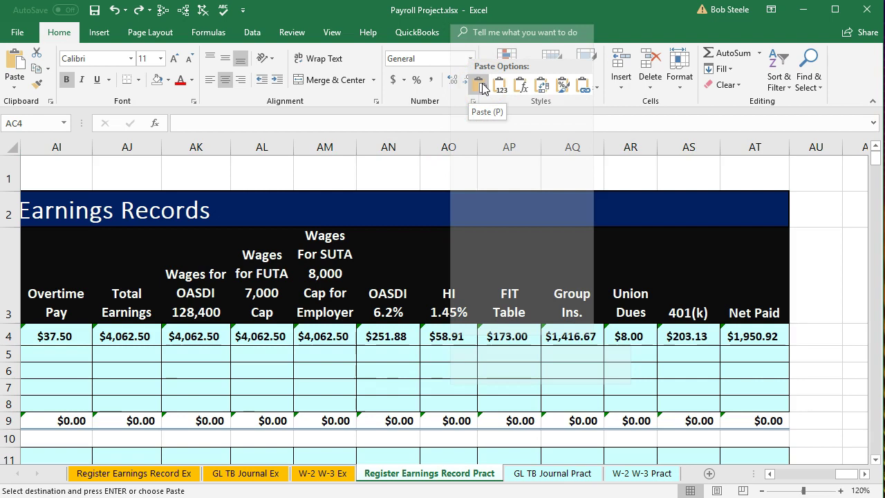
click(524, 91)
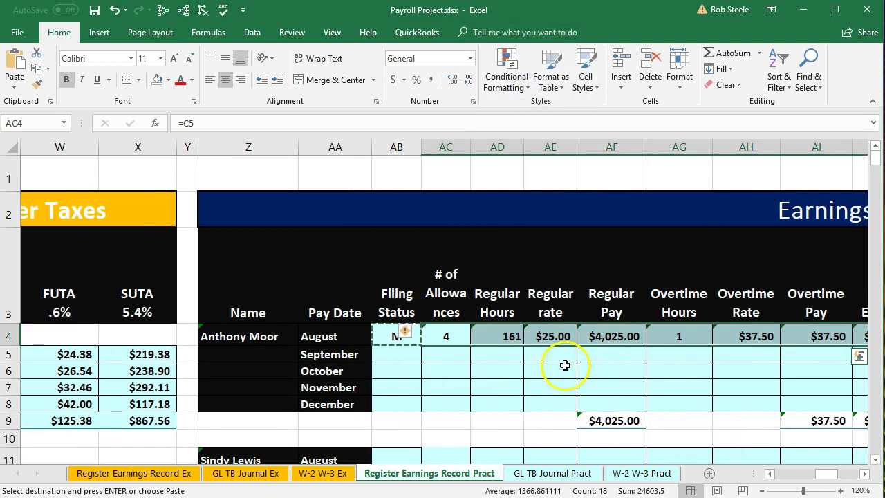
Check the Payroll Register links across the first employee's August row, from regular hours to 401(k), and the Total Earnings sum in AJ9
click(565, 363)
click(500, 338)
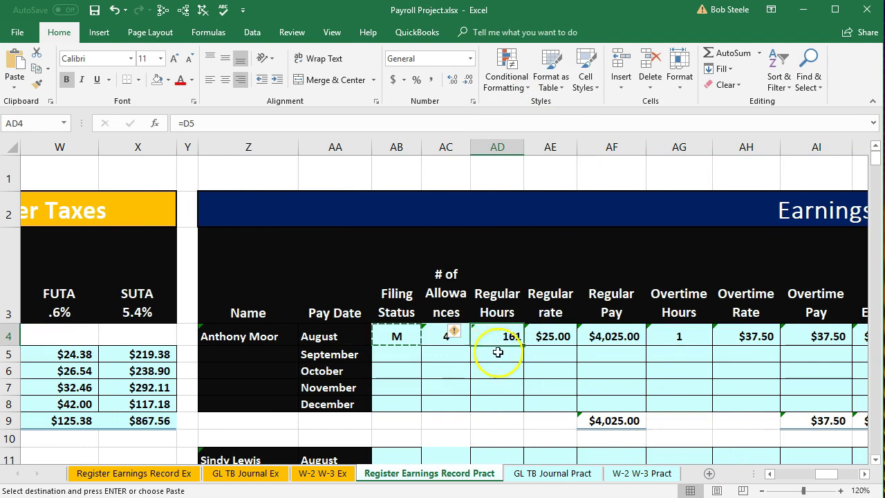
click(543, 336)
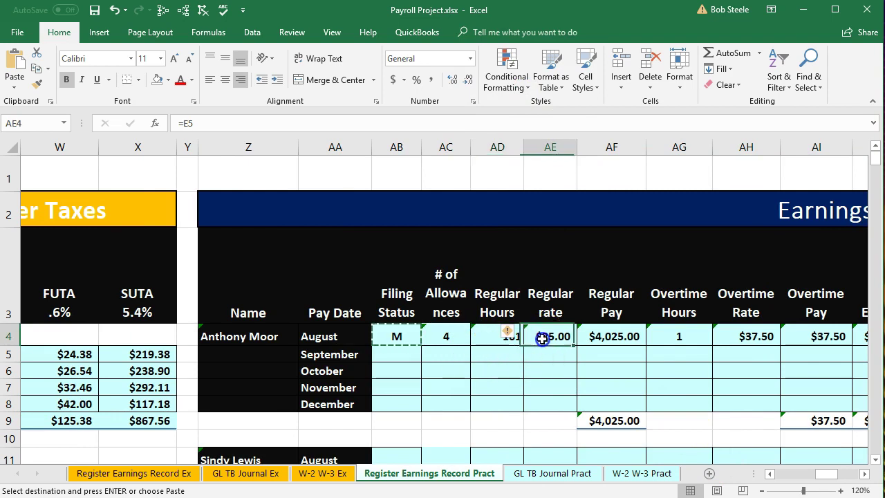
click(653, 337)
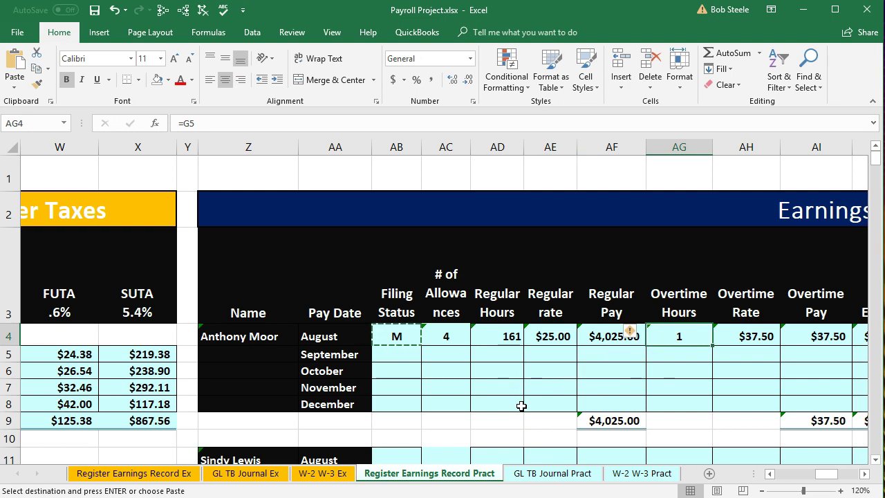
click(543, 339)
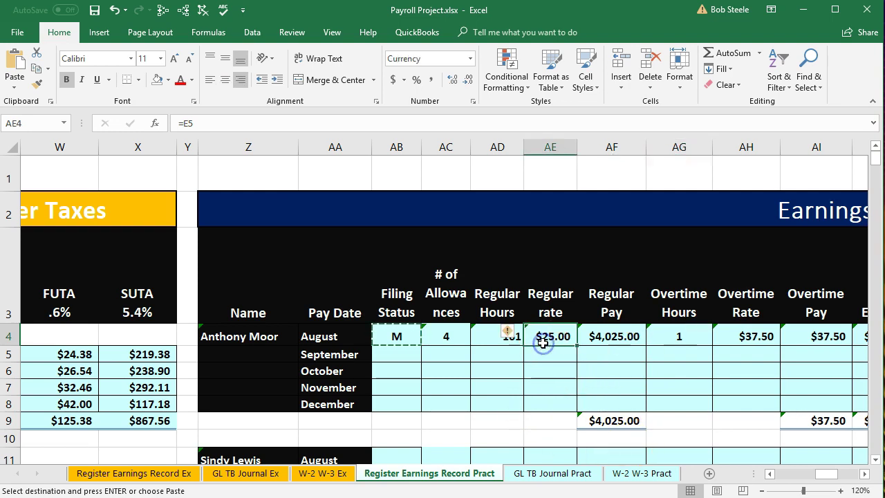
key(Right)
key(Right)
key(Right)
key(Right)
key(Right)
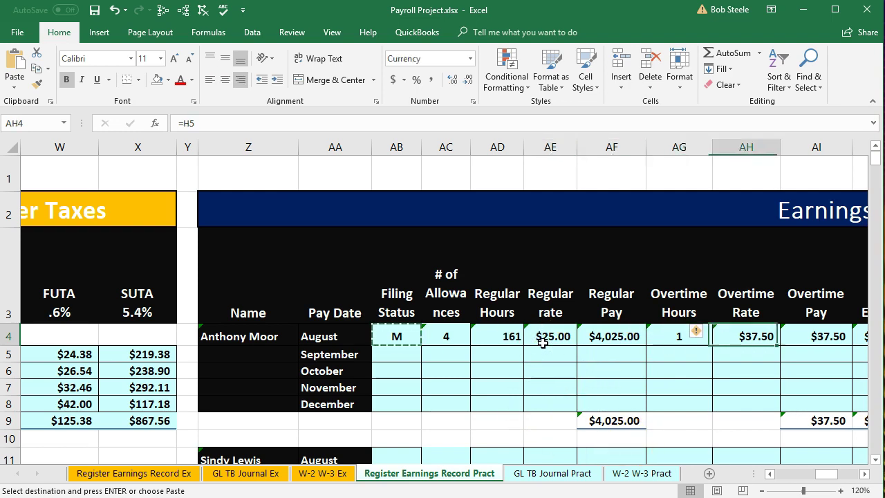
key(Right)
key(Right)
key(Right)
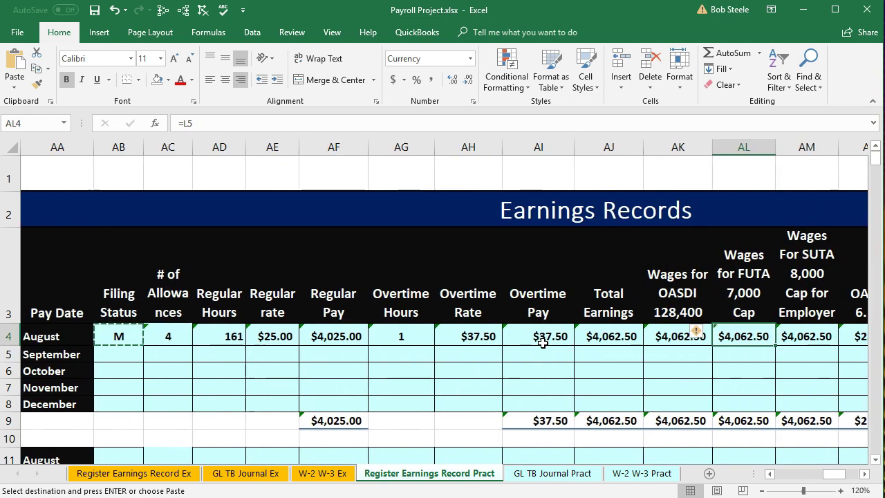
key(Right)
key(Right)
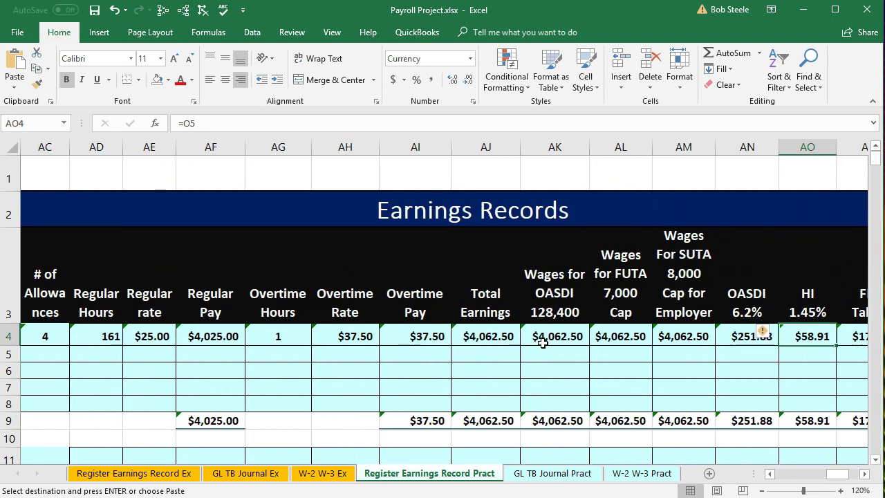
key(Right)
key(Right)
key(Right)
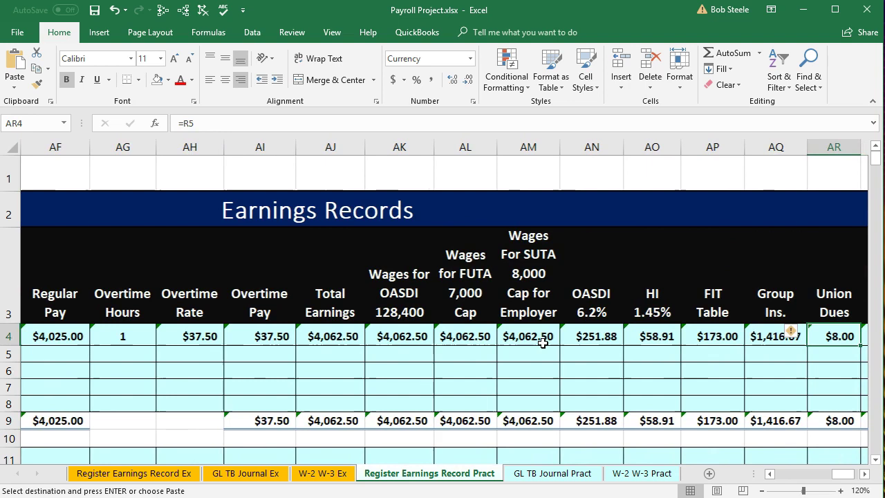
key(Right)
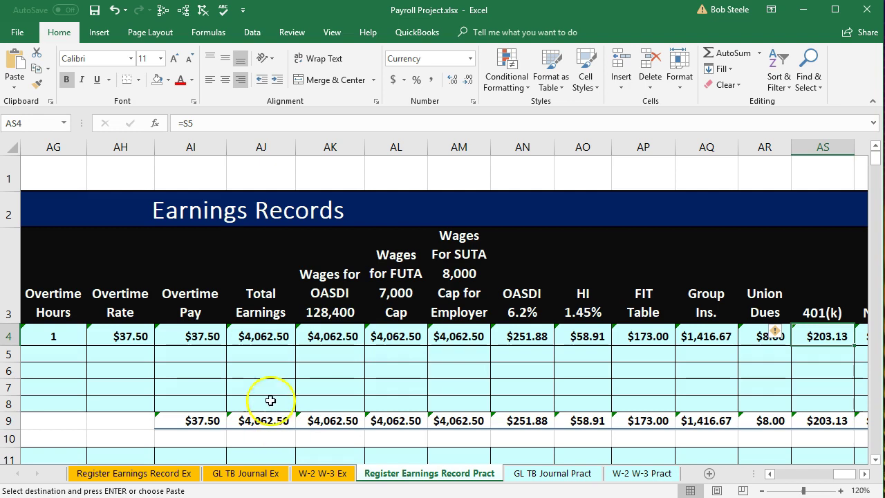
click(262, 336)
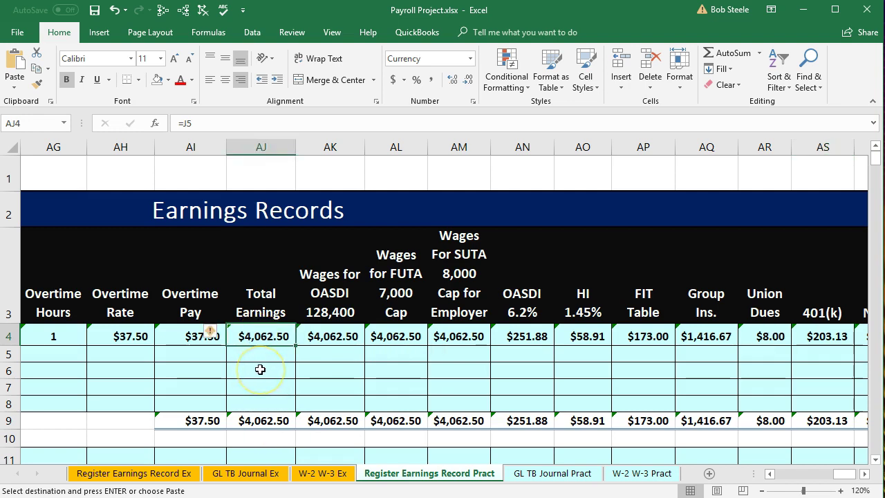
click(256, 418)
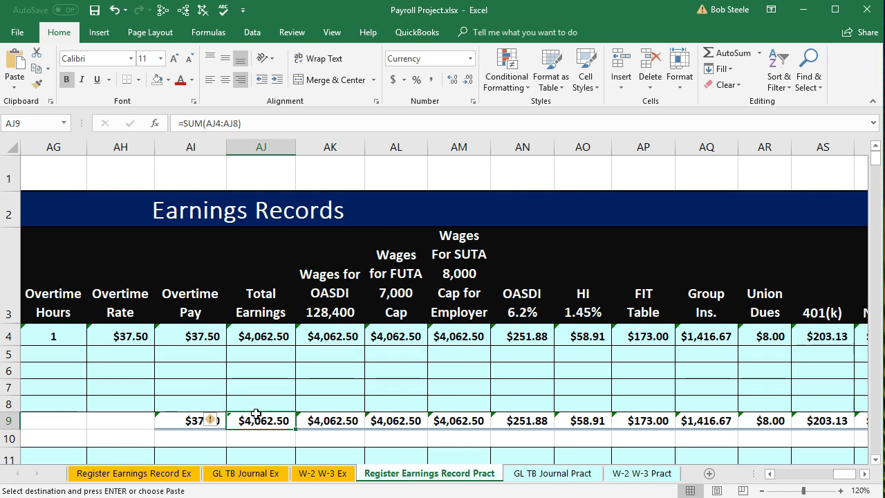
Link the second employee's August filing status in the Earnings Records, cell AB11, to the Payroll Register with =B6
key(Left)
key(Left)
key(Left)
key(Left)
key(Left)
key(Left)
key(Left)
key(Left)
key(Left)
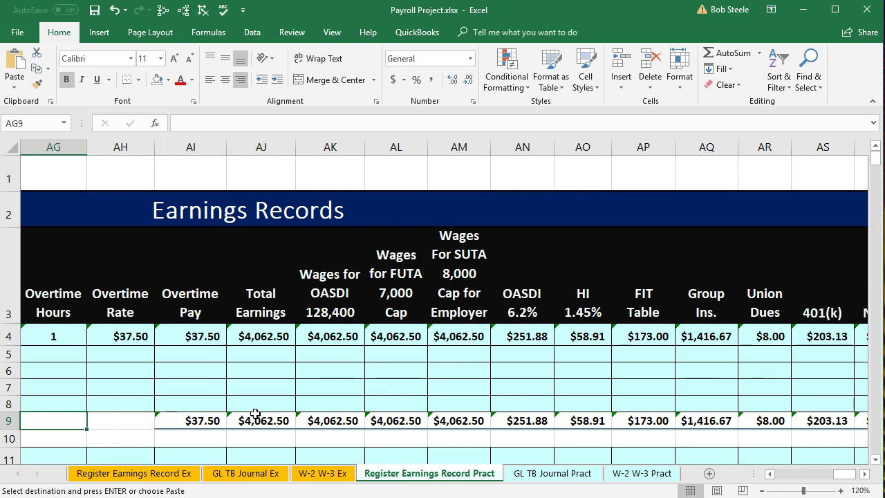
key(Left)
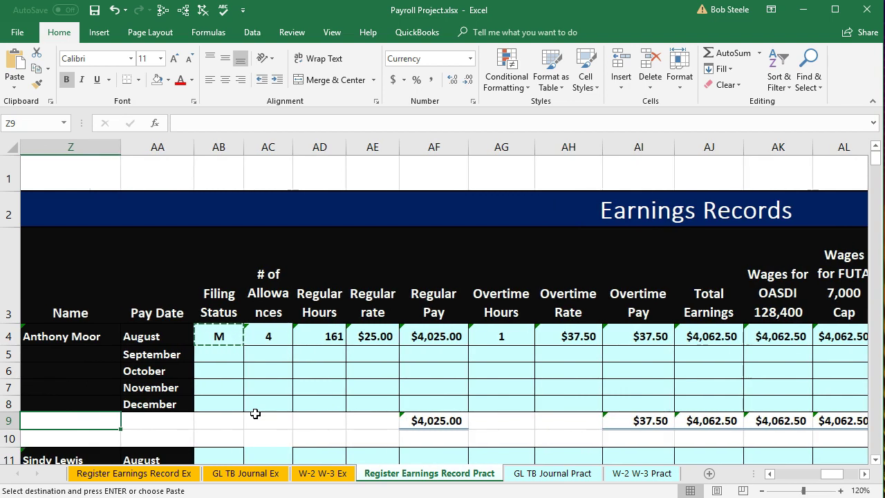
key(Left)
key(Left)
key(Down)
key(Down)
key(Down)
key(Down)
key(Down)
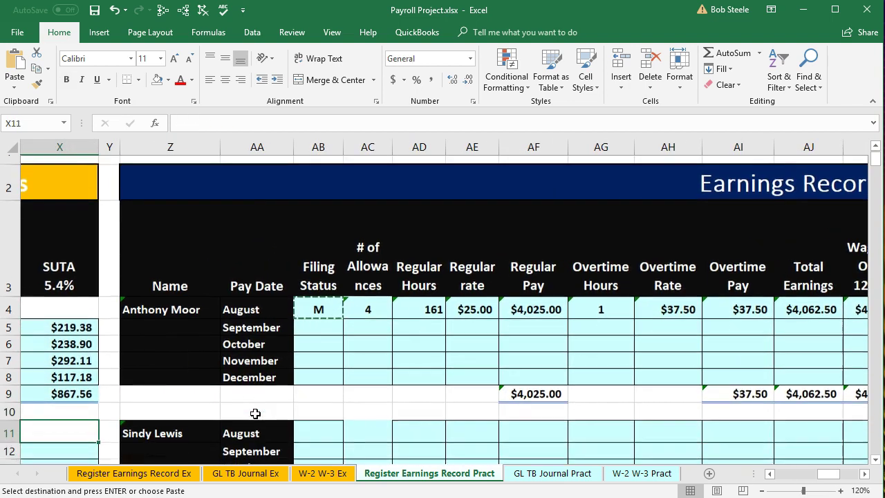
key(Down)
key(Down)
click(314, 293)
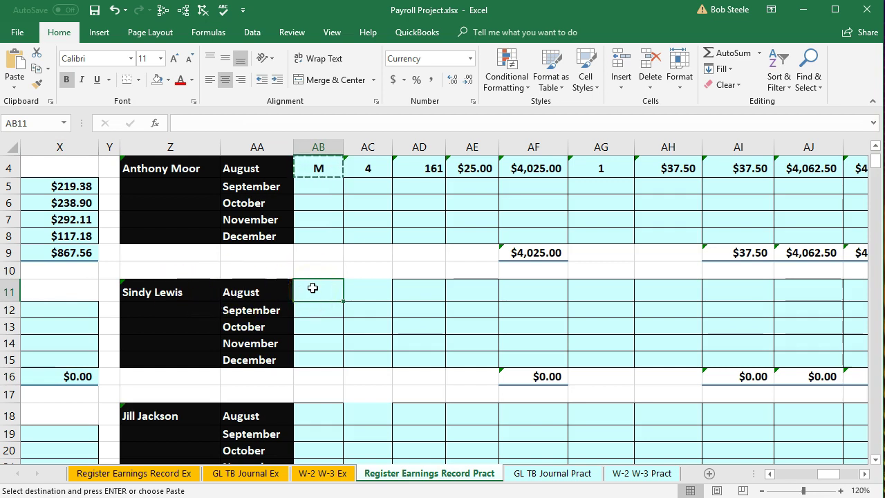
text(=)
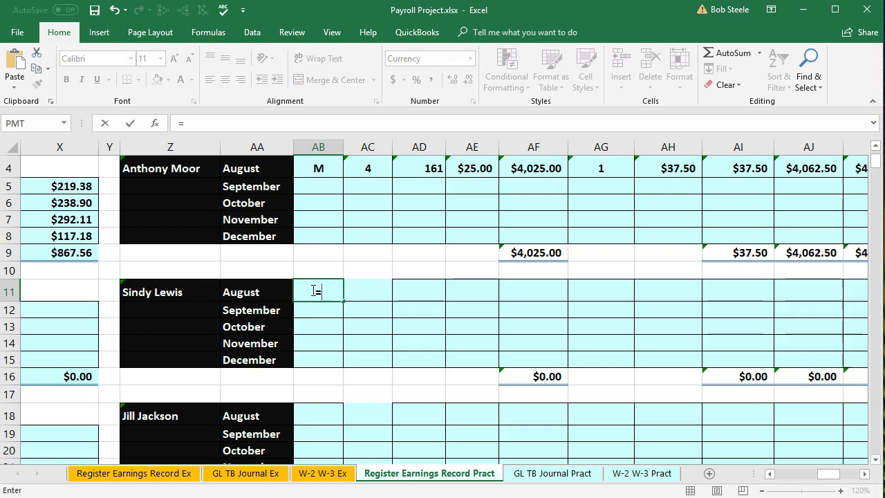
key(Left)
key(Left)
key(Left)
key(Left)
key(Left)
key(Left)
key(Left)
key(Left)
key(Left)
key(Left)
key(Left)
key(Left)
key(Left)
key(Left)
key(Left)
key(Left)
key(Left)
key(Left)
key(Left)
key(Left)
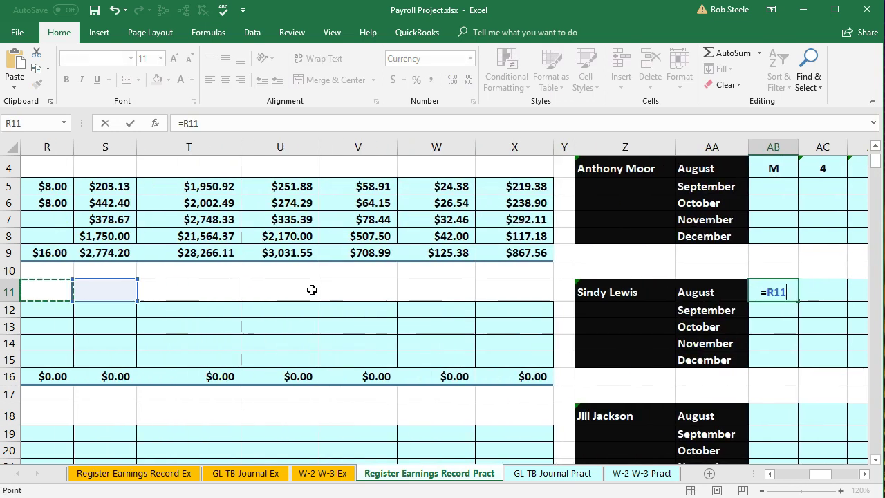
scroll(269, 286, up, 1)
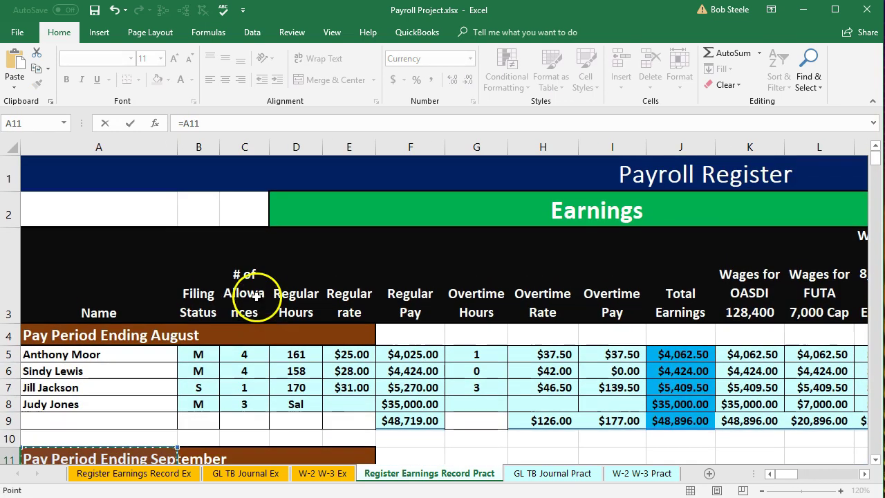
click(198, 372)
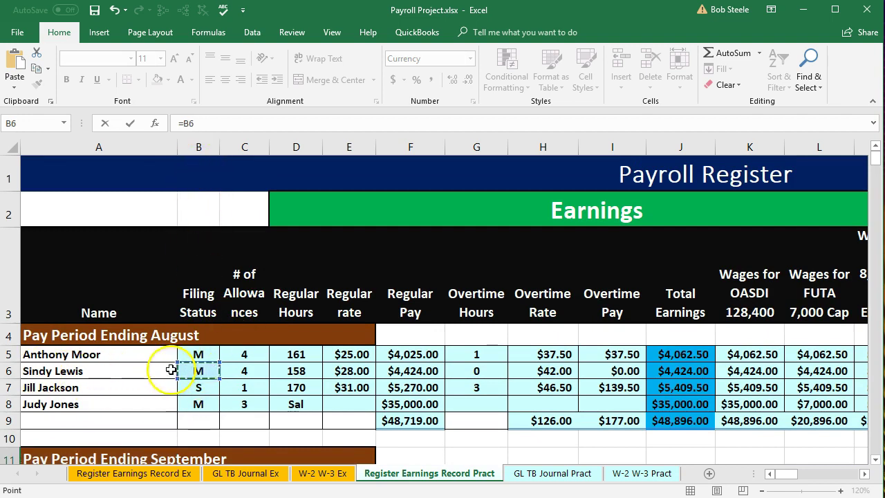
key(Return)
Check the filing status formula in AB11 of the second employee's August row
key(Right)
key(Right)
key(Right)
key(Right)
key(Right)
key(Right)
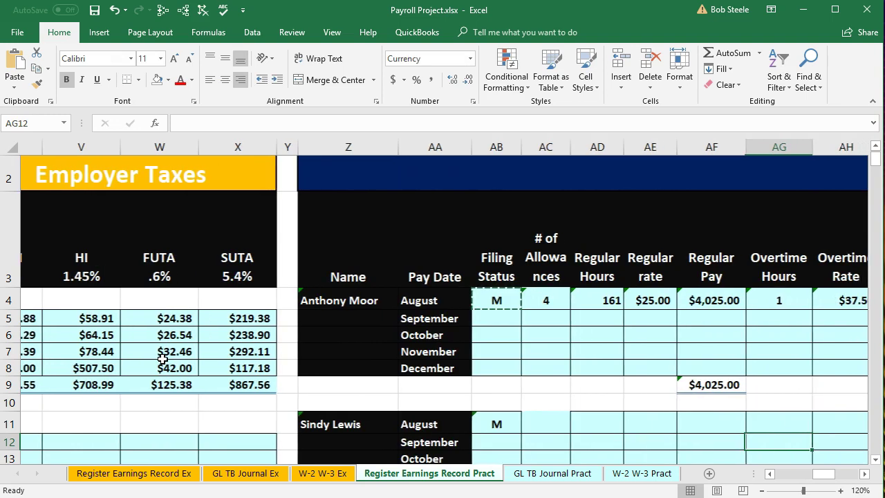
scroll(476, 333, down, 1)
double_click(474, 269)
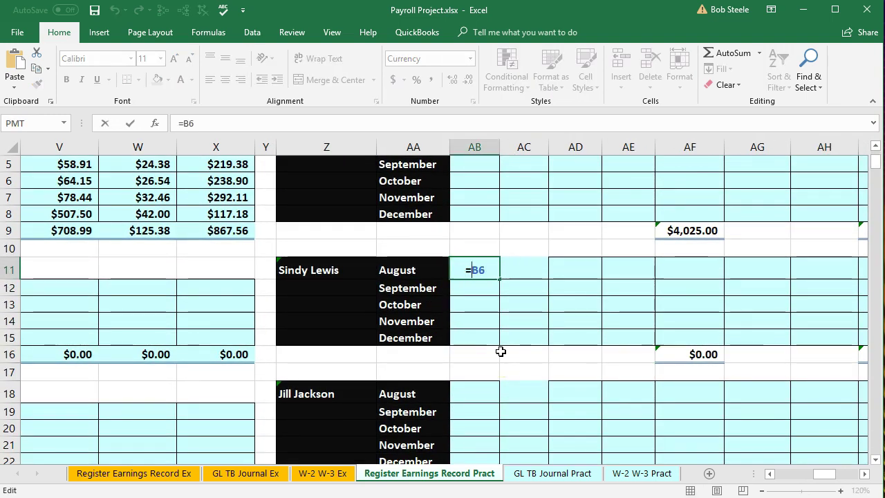
key(Return)
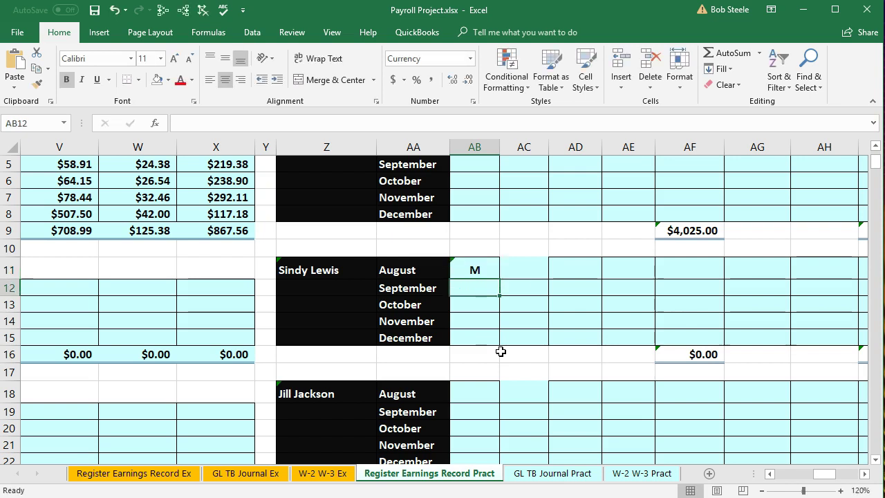
Copy the second employee's August filing status link in AB11 and paste only its formula across AC11 through AT11
scroll(500, 351, up, 1)
click(475, 420)
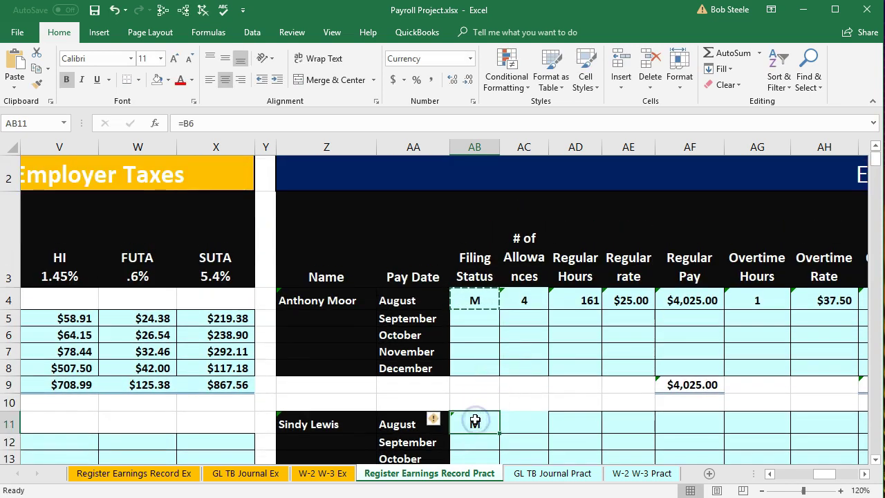
right_click(475, 419)
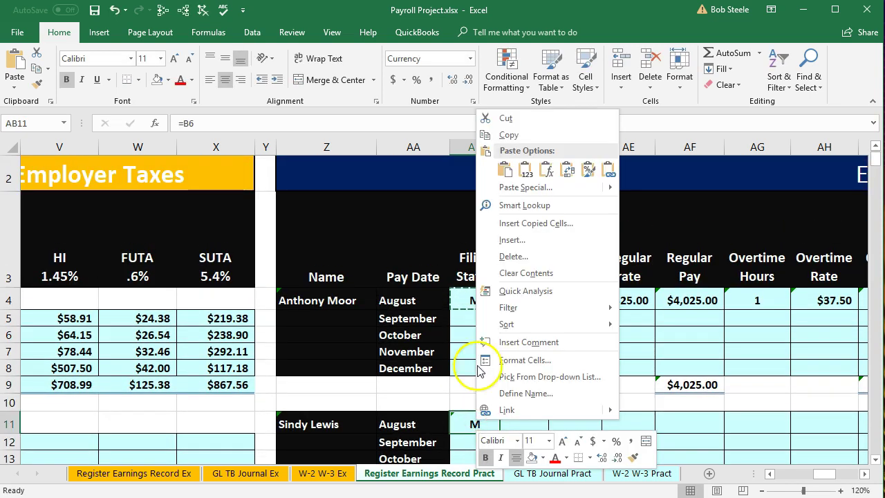
click(509, 134)
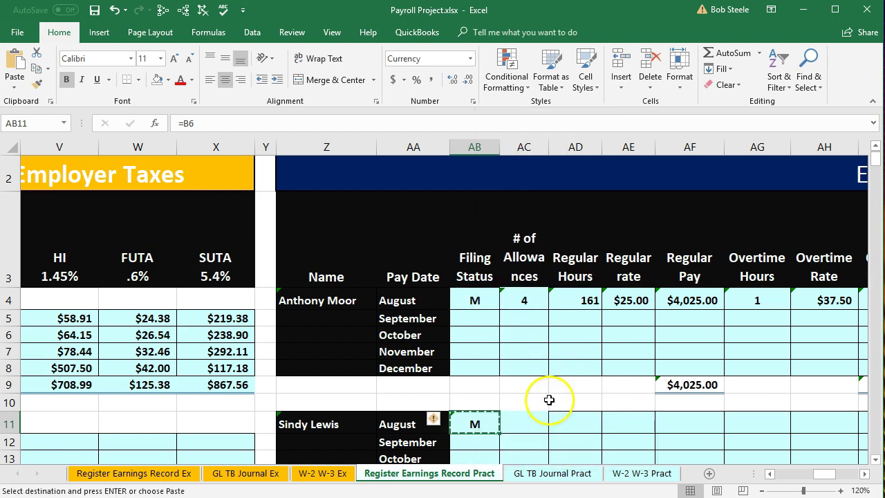
click(528, 420)
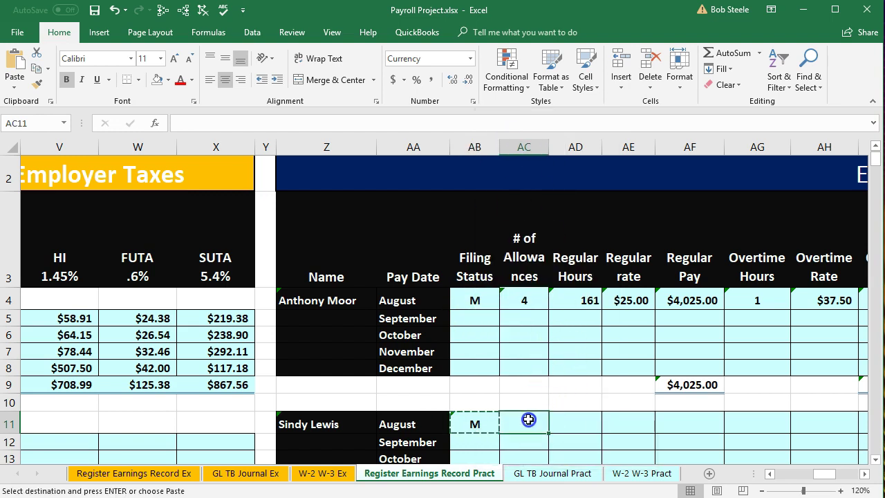
drag(528, 420, 754, 423)
right_click(753, 422)
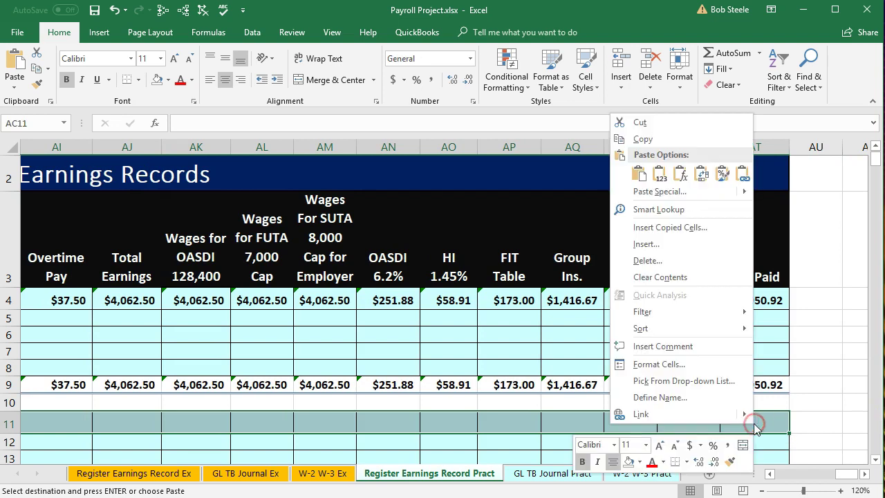
click(679, 175)
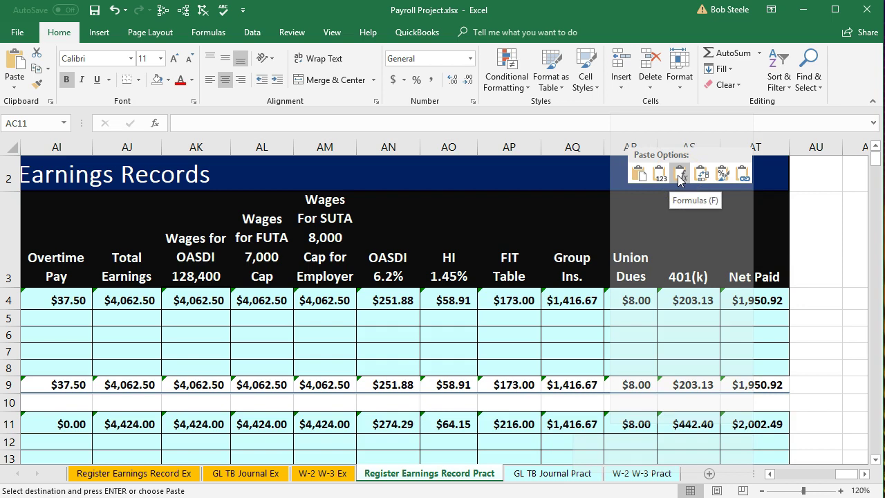
click(781, 473)
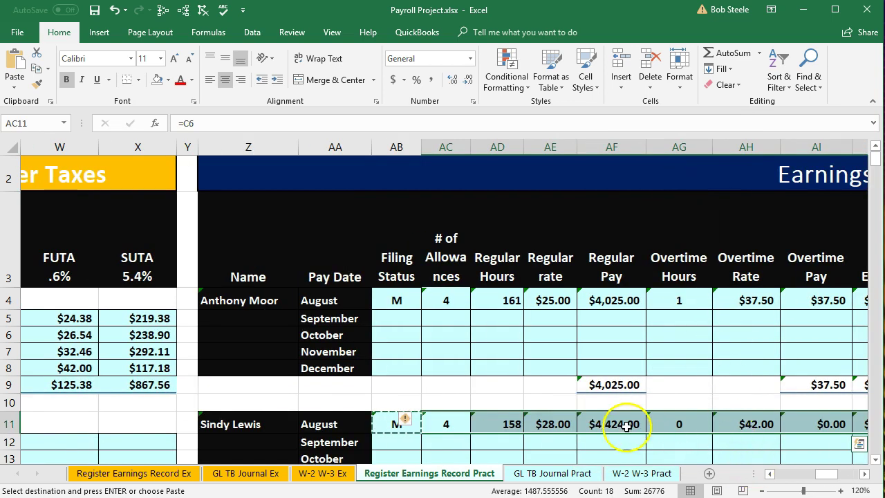
scroll(627, 427, down, 1)
click(450, 275)
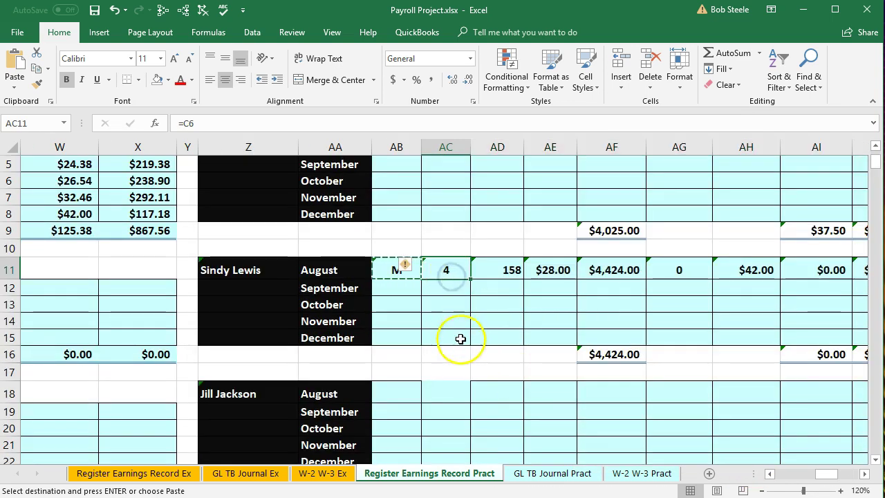
click(801, 358)
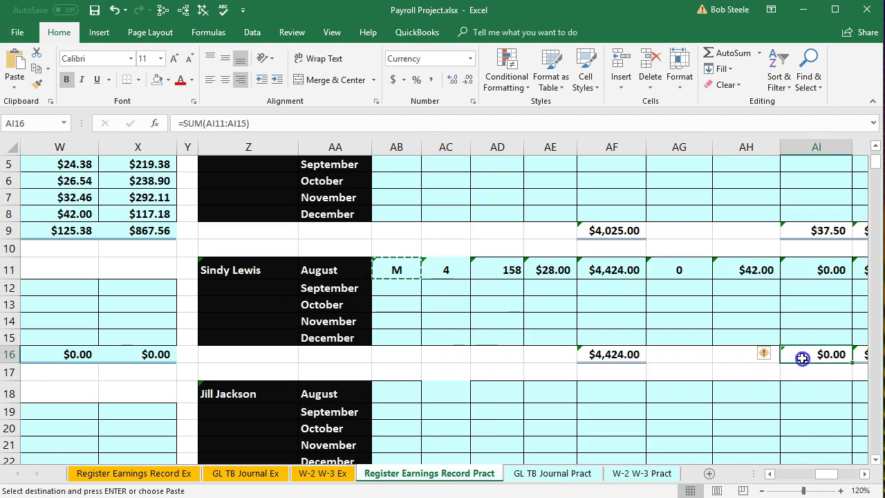
Link the third employee's August filing status in the Earnings Records, cell AB18, to the August Payroll Register with =B7
click(407, 393)
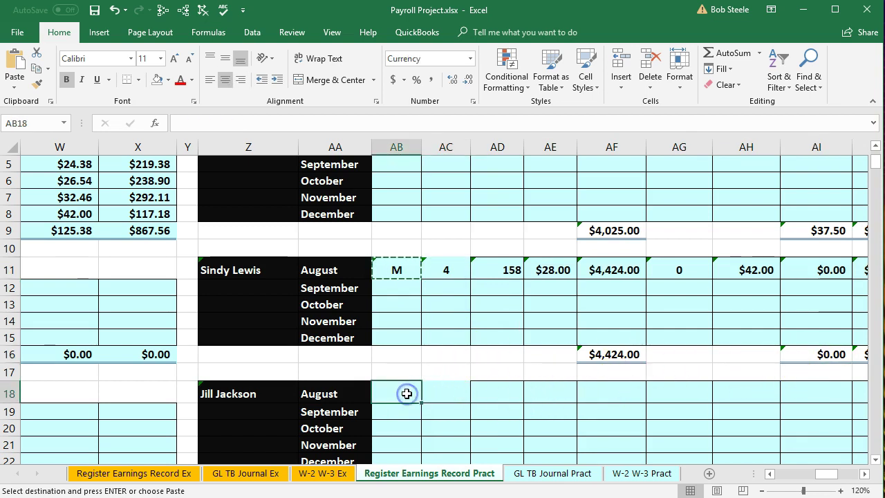
scroll(407, 394, down, 1)
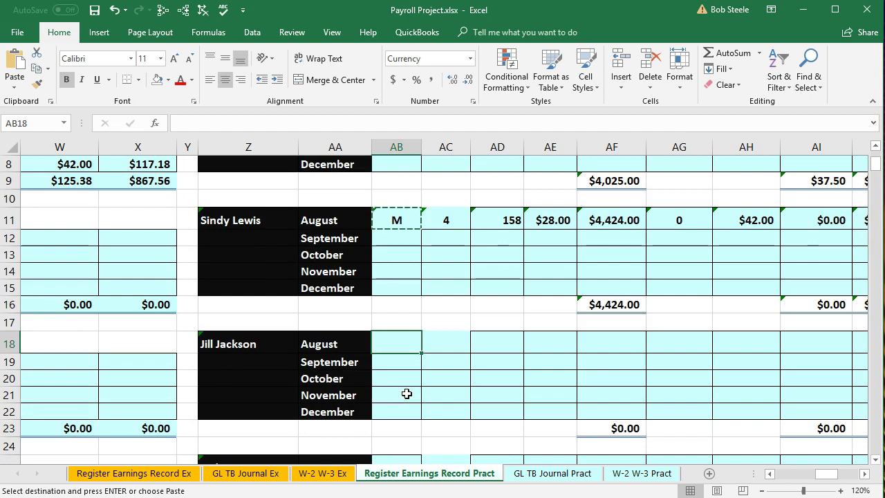
text(=)
drag(824, 474, 779, 477)
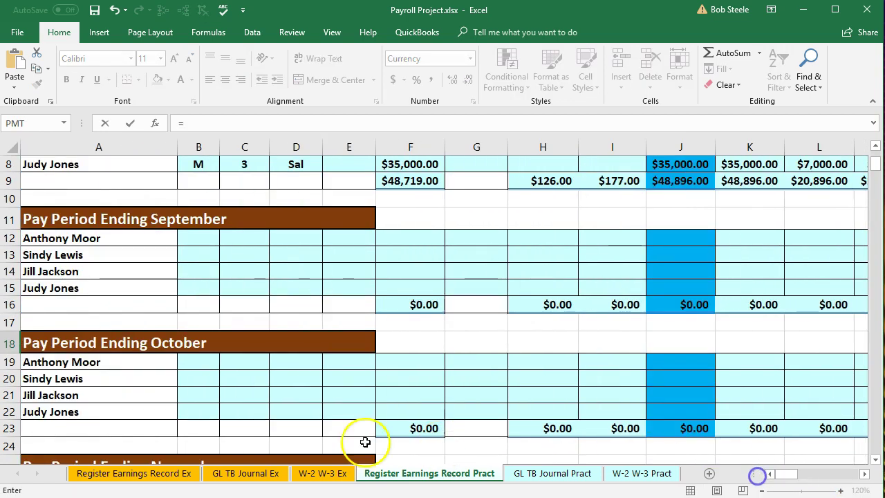
scroll(312, 438, up, 2)
click(202, 351)
click(255, 368)
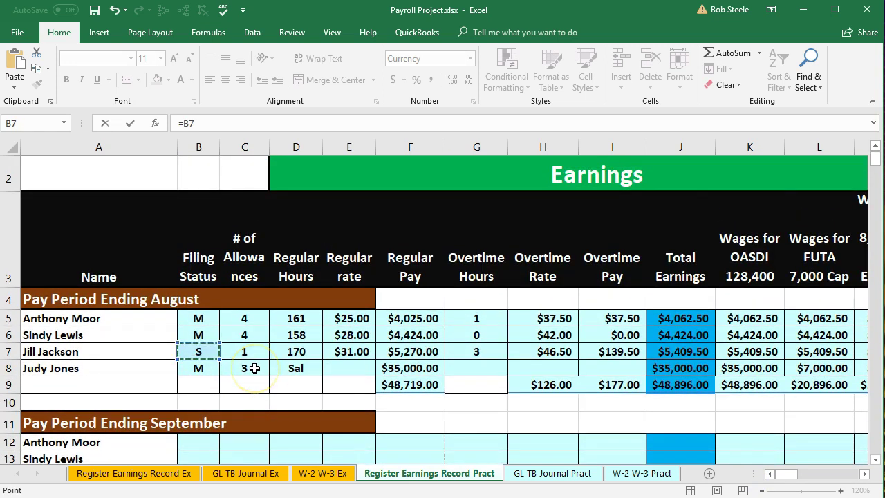
key(Return)
Copy the third employee's August filing status link in AB18 and paste only its formula across AC18 through AT18
click(864, 474)
click(864, 474)
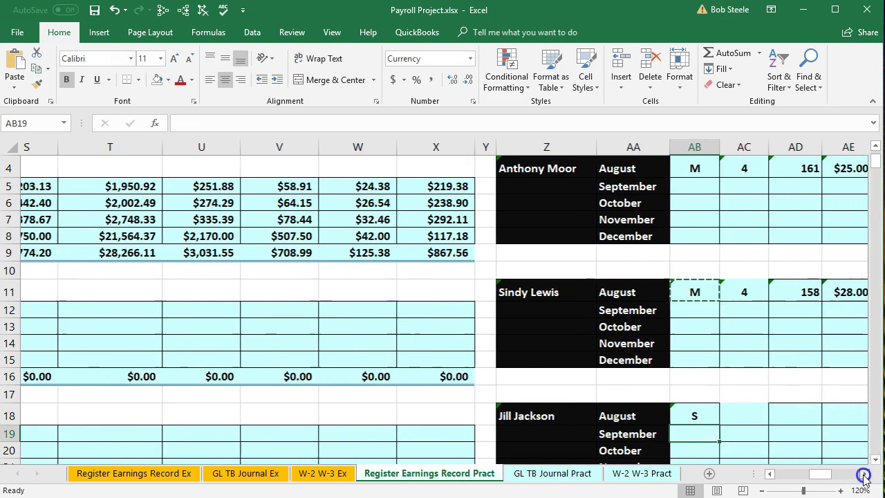
click(864, 474)
double_click(476, 415)
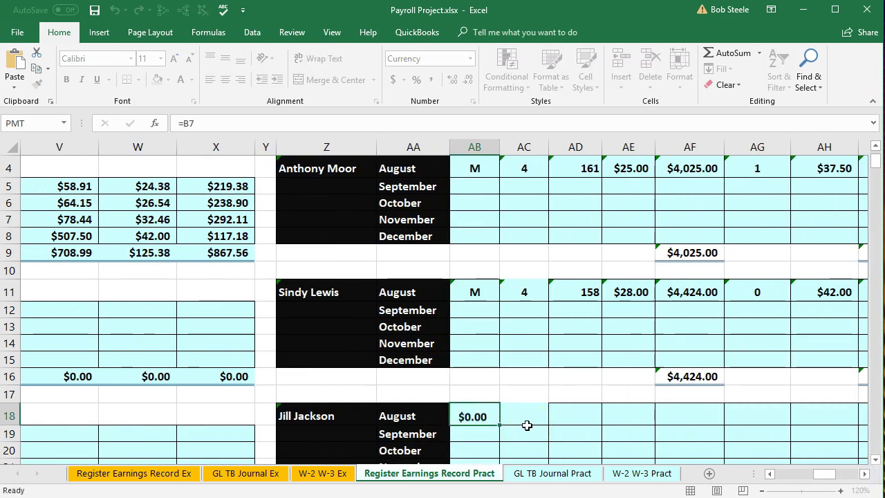
key(Escape)
right_click(477, 415)
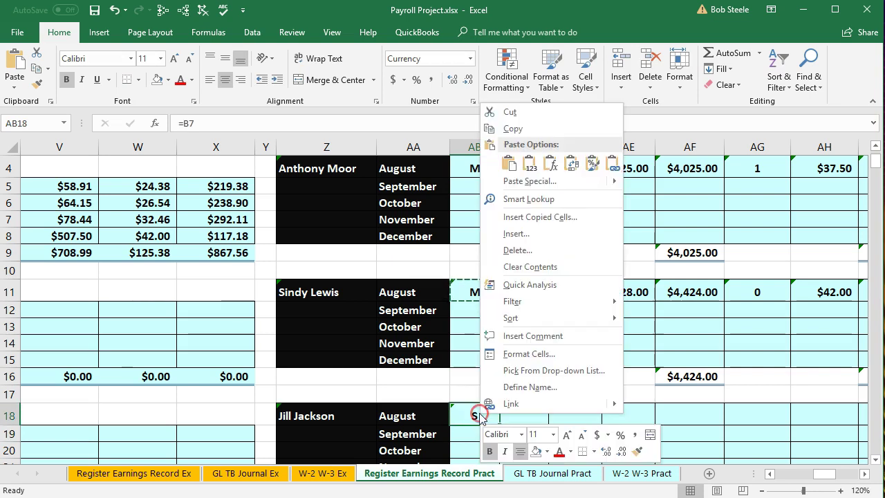
click(508, 128)
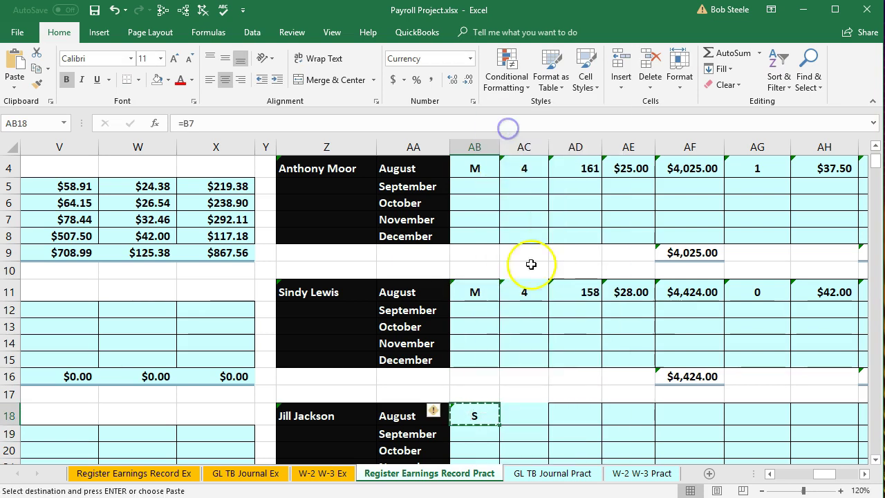
click(532, 414)
drag(553, 415, 758, 413)
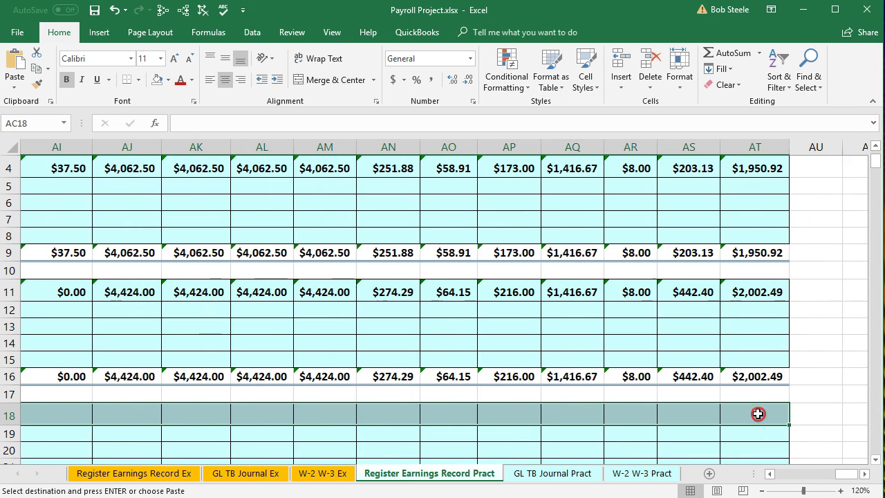
right_click(758, 414)
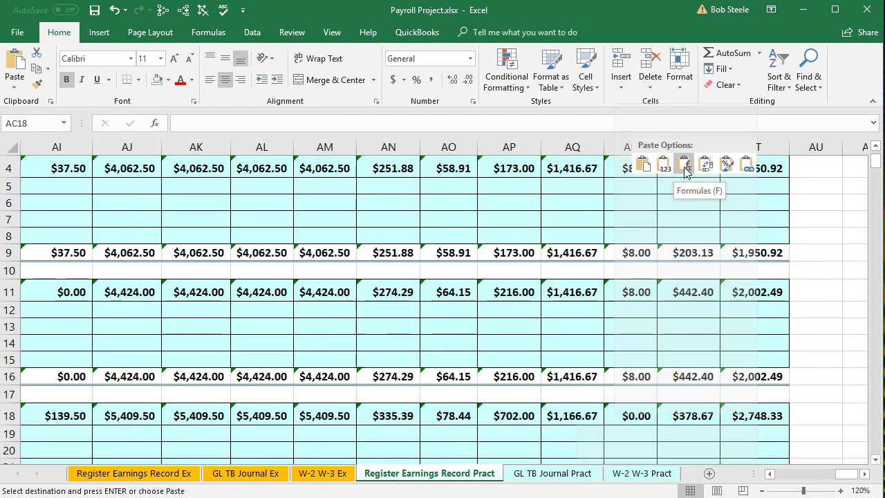
click(684, 168)
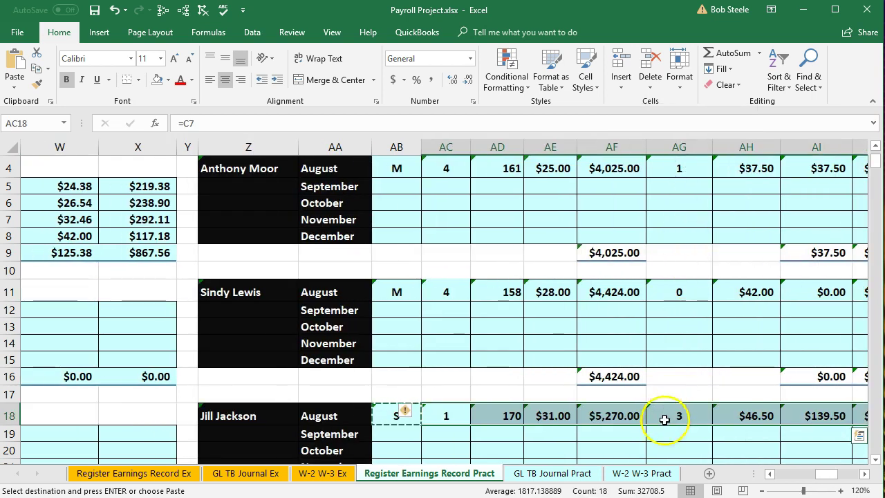
Link the fourth employee's August filing status in the Earnings Records, cell AB25, to the August Payroll Register with =B8
scroll(622, 387, down, 1)
scroll(515, 412, down, 3)
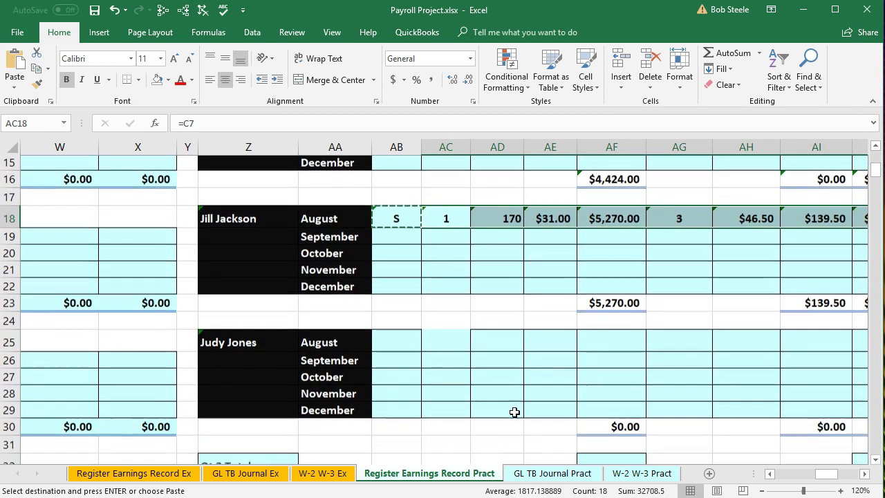
click(394, 319)
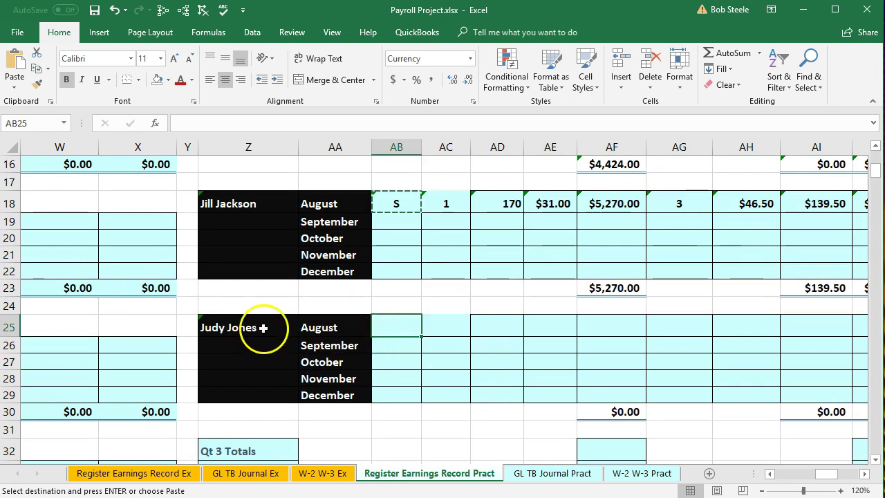
text(=)
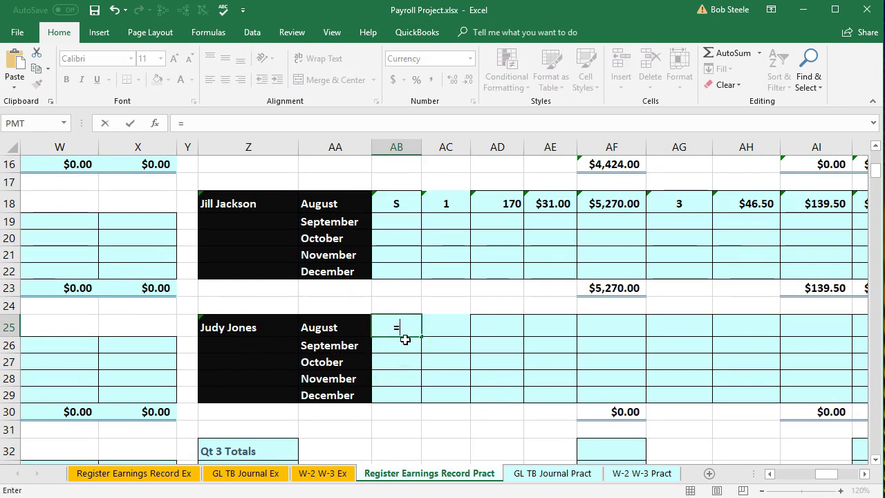
drag(823, 475, 798, 473)
scroll(449, 412, up, 1)
scroll(449, 412, up, 4)
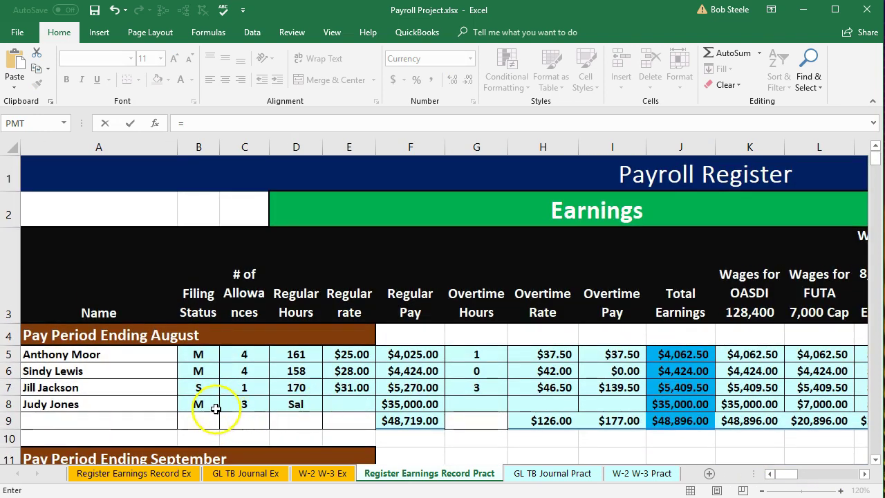
click(216, 408)
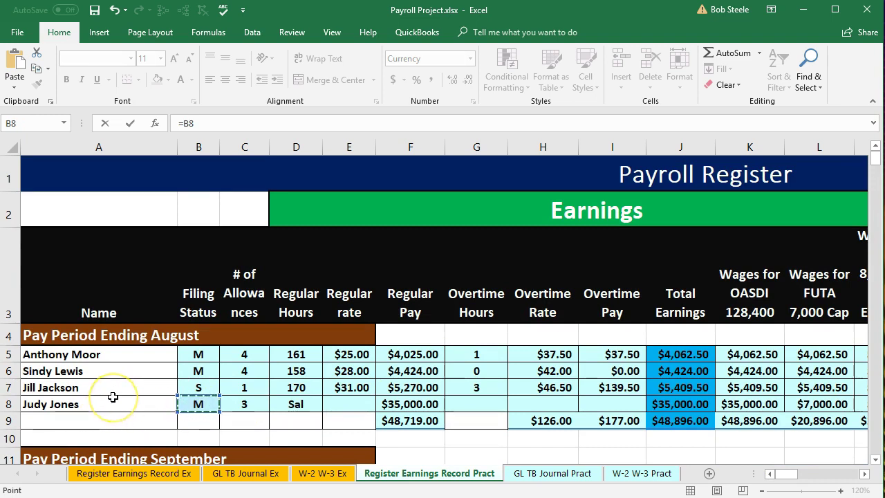
key(Return)
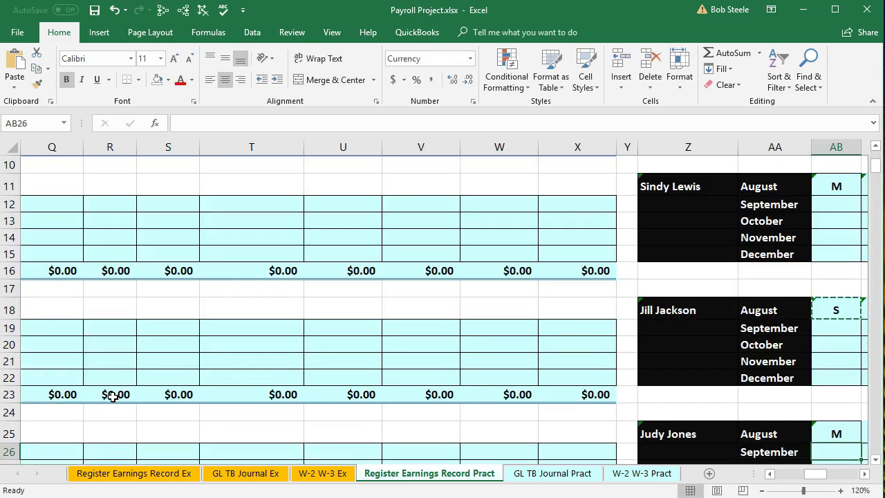
Copy the fourth employee's August filing status link in AB25 and paste only its formula across AC25 through AT25
key(Right)
key(Right)
key(Right)
key(Right)
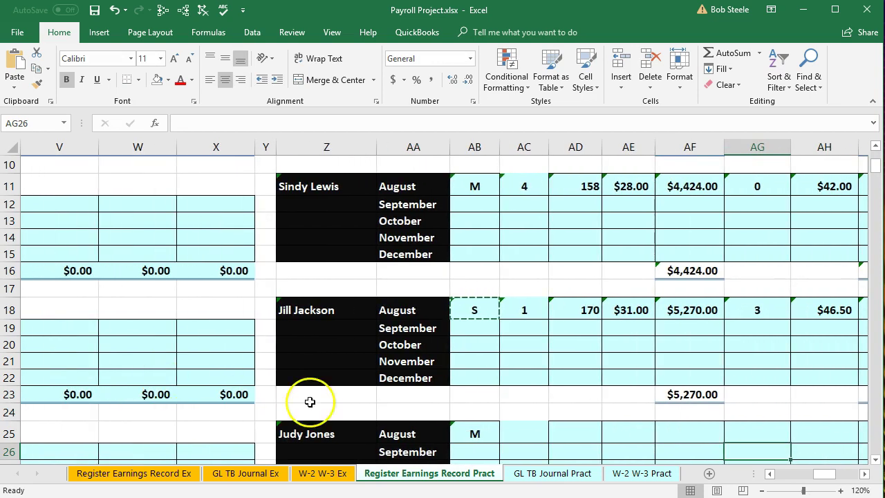
scroll(478, 418, down, 2)
click(477, 325)
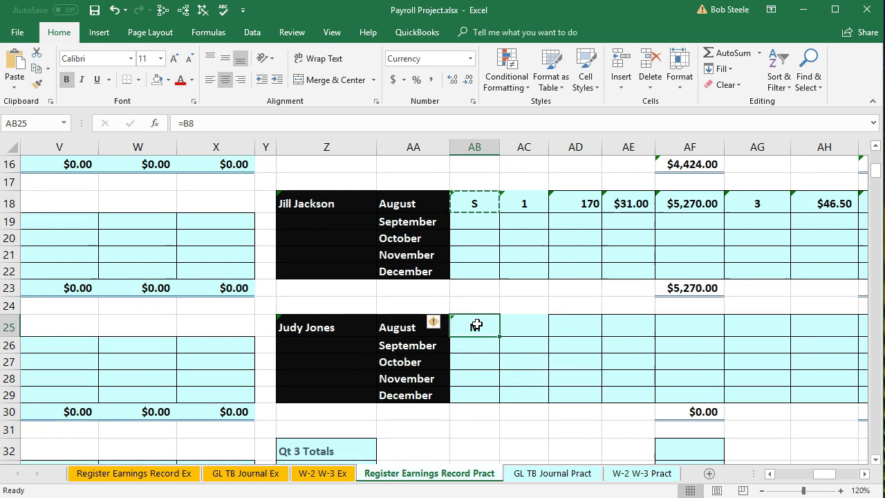
right_click(477, 325)
click(497, 43)
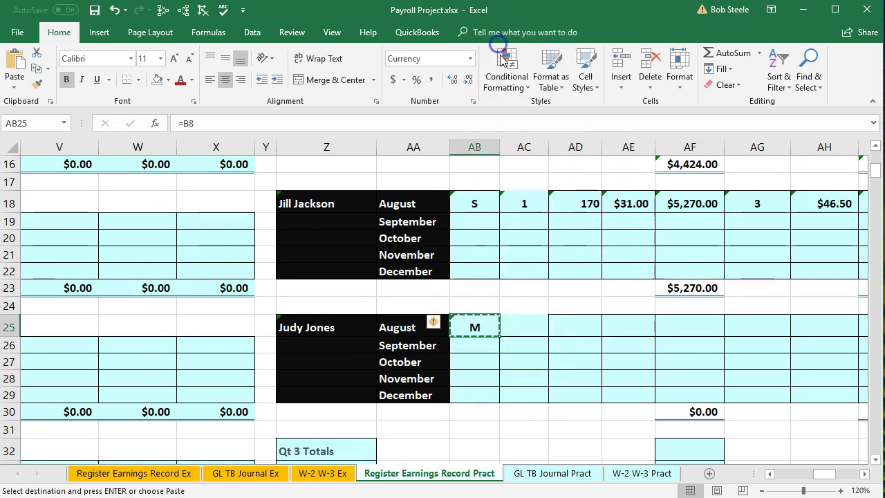
click(523, 324)
drag(523, 325, 763, 320)
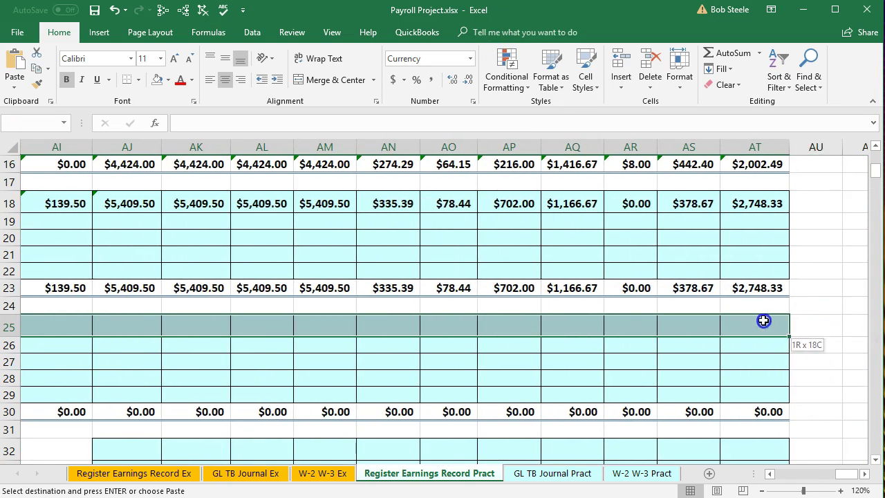
right_click(763, 320)
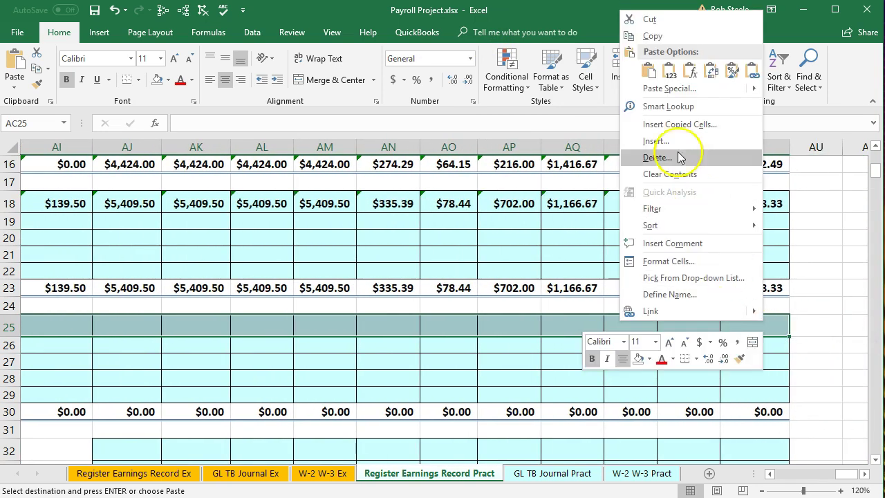
click(687, 81)
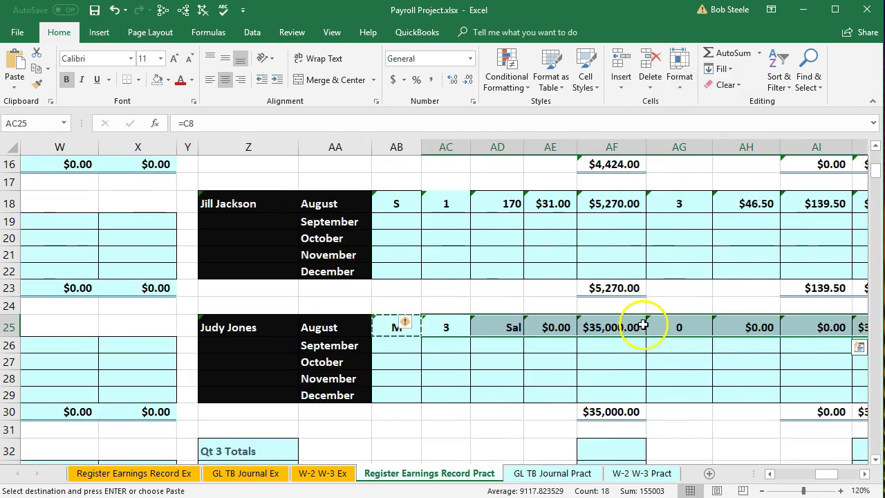
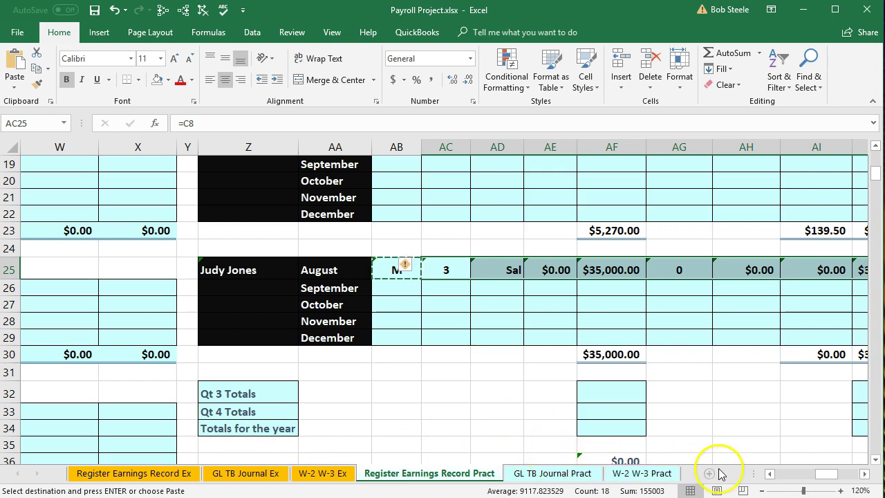
Return to the August section of the Payroll Register and check the Overtime Rate total formula in H9
drag(823, 474, 762, 479)
scroll(602, 417, up, 6)
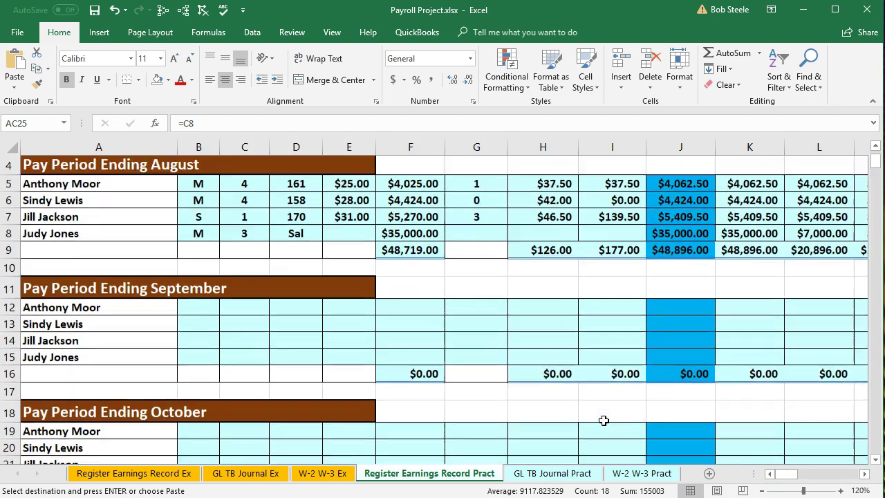
click(561, 420)
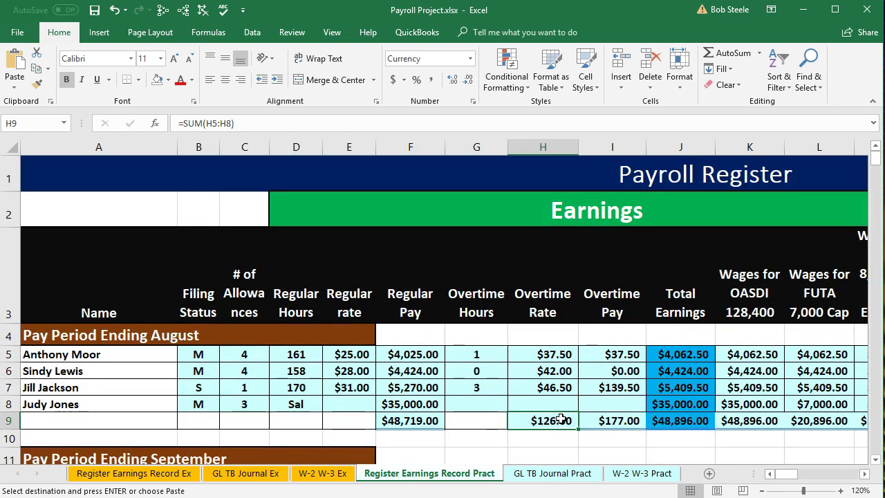
Review the August totals in row 9 of the Payroll Register, from Overtime Rate across Employer Taxes to the Earnings Records
key(Right)
key(Right)
key(Right)
key(Right)
key(Right)
key(Right)
key(Right)
key(Right)
key(Right)
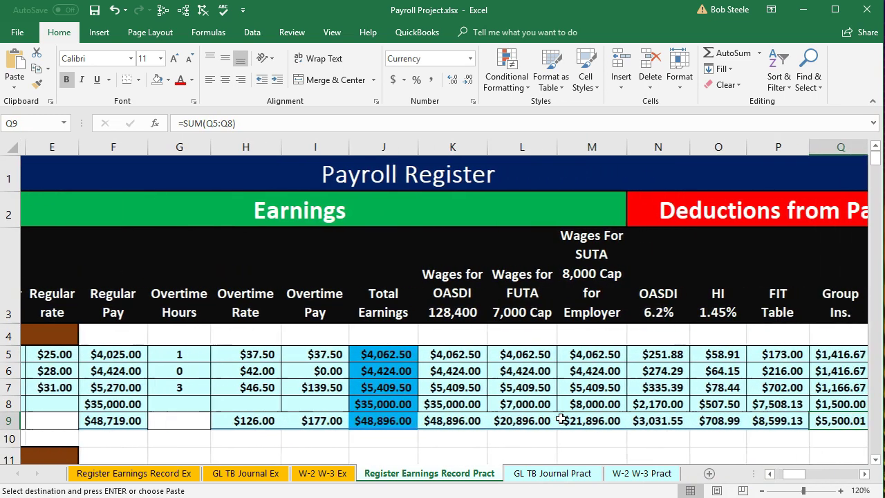
key(Right)
key(Right)
key(Right)
key(Right)
key(Right)
key(Right)
key(Right)
key(Right)
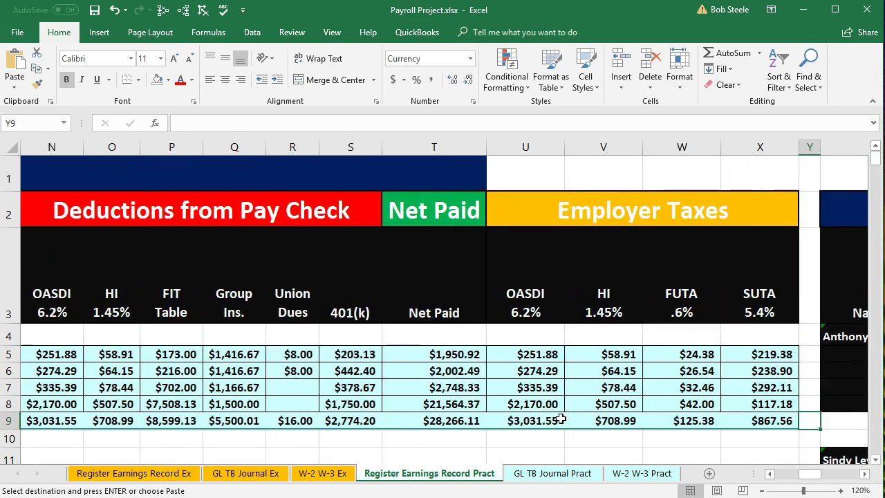
key(Right)
key(Right)
key(Right)
key(Right)
key(Right)
key(Right)
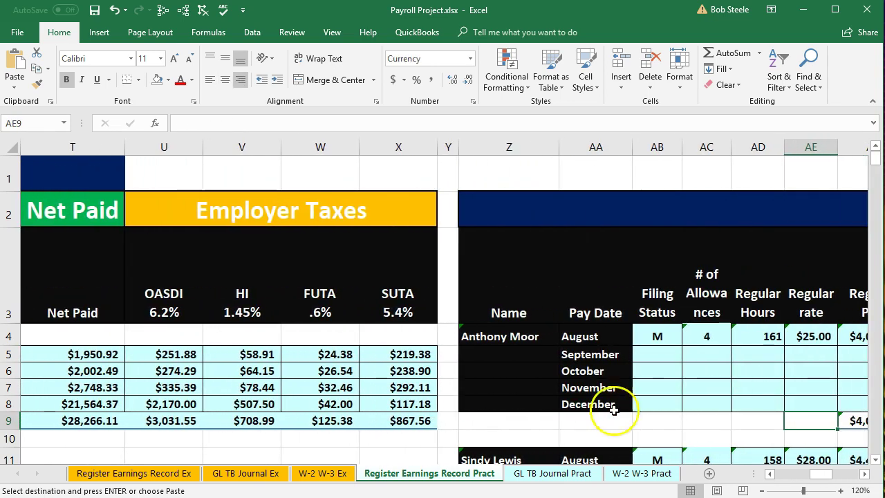
Total the four employees' regular pay in the Totals for the year row, cell AF34, with =AF9+AF16+AF23+AF30
scroll(651, 403, down, 7)
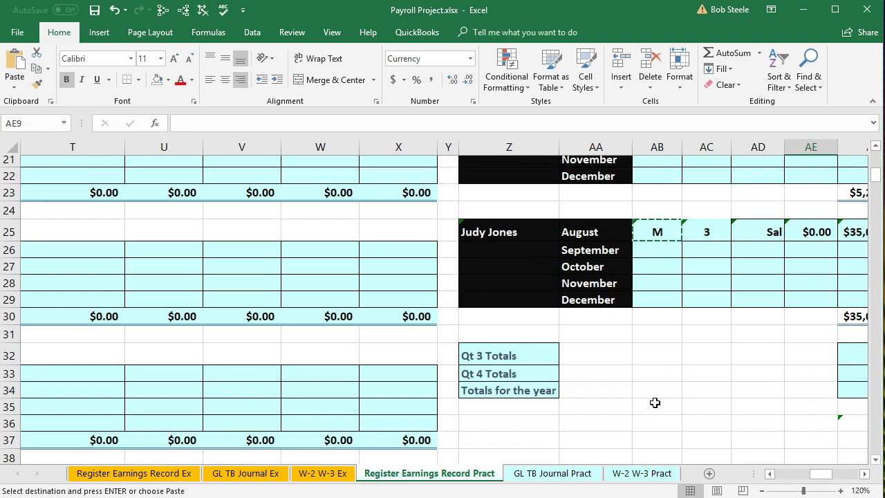
click(727, 403)
key(Right)
key(Right)
key(Right)
key(Right)
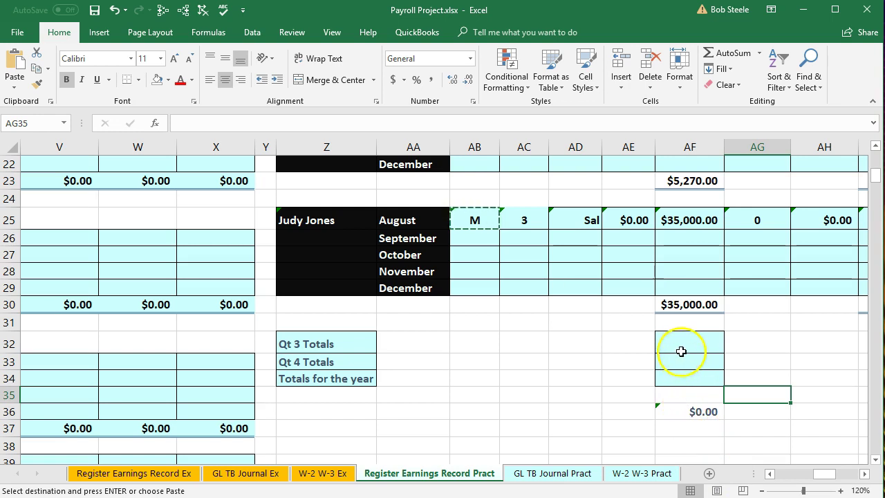
click(678, 380)
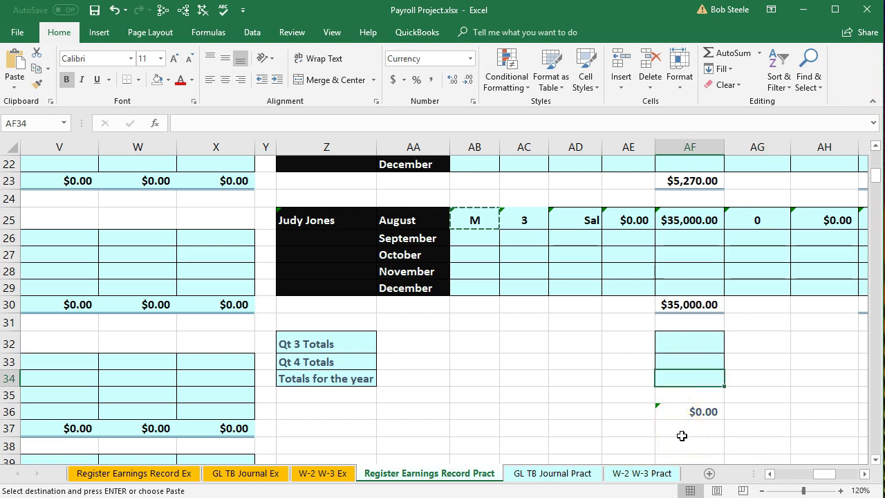
text(=)
scroll(682, 436, up, 7)
click(691, 419)
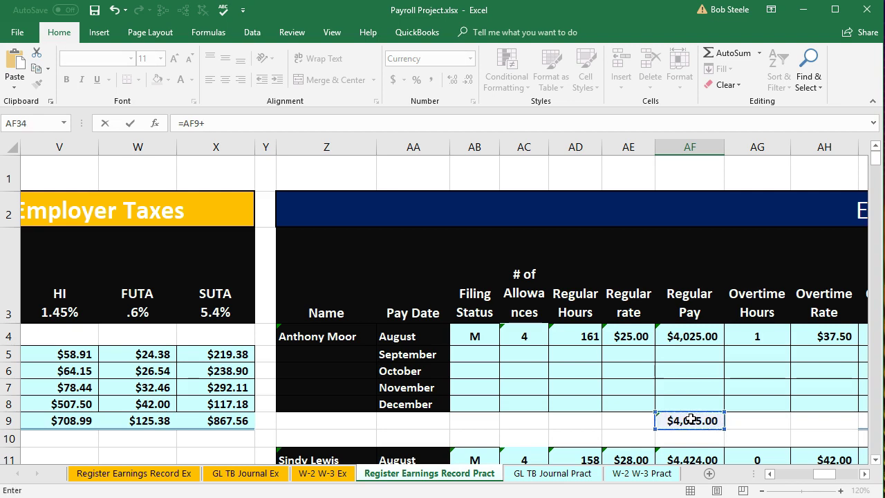
scroll(690, 420, down, 2)
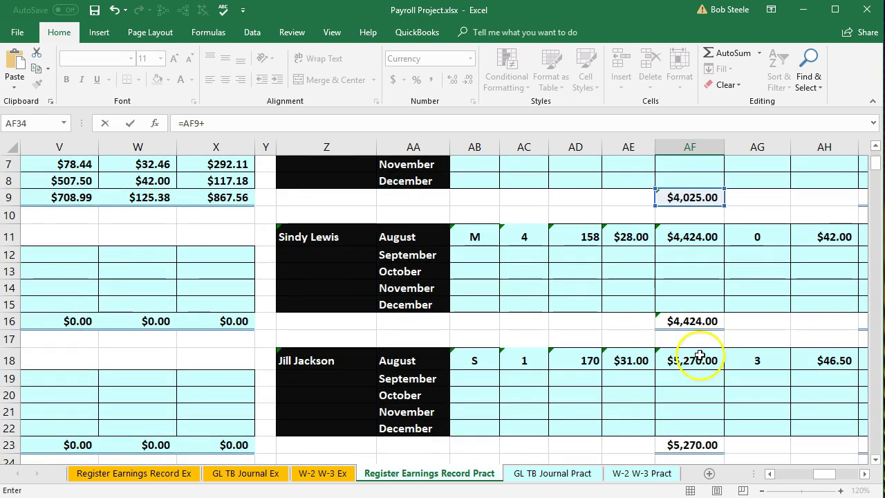
click(691, 319)
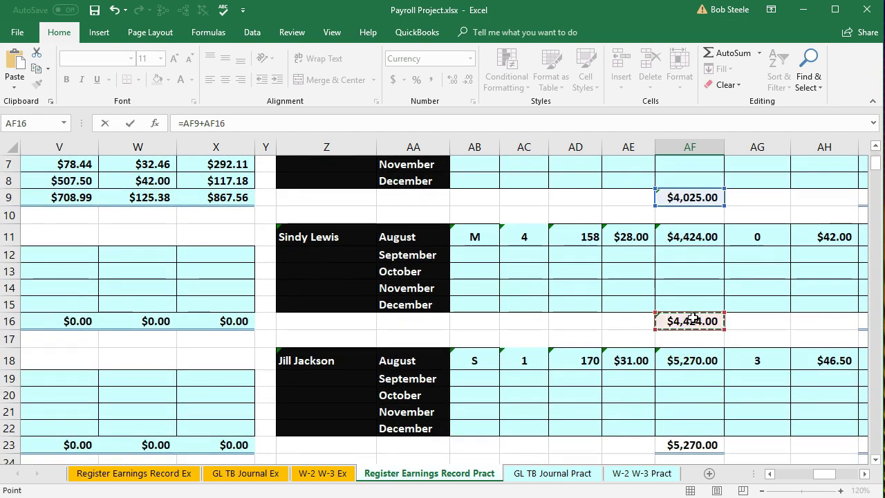
text(+)
scroll(694, 344, down, 1)
click(689, 393)
scroll(690, 392, down, 2)
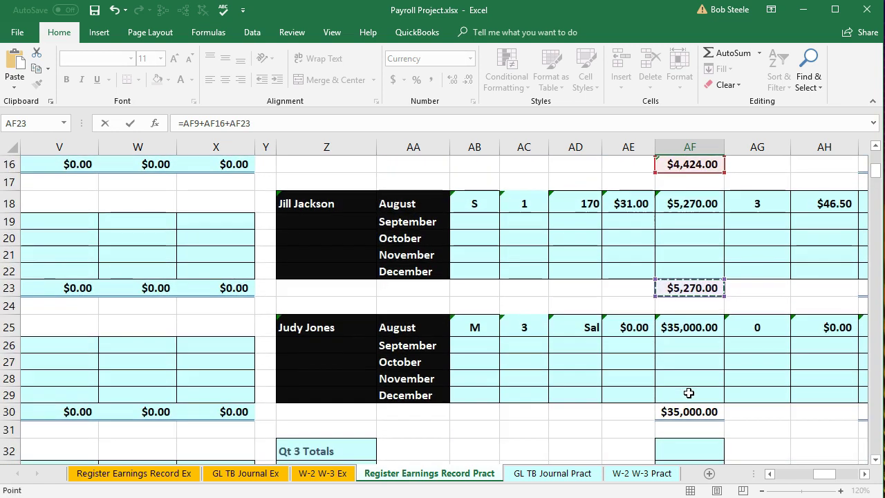
text(+)
click(688, 417)
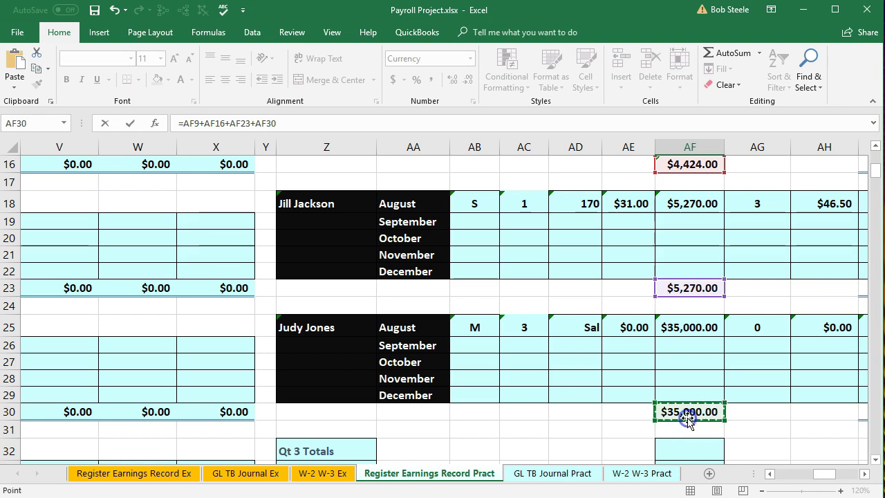
key(Return)
scroll(688, 418, down, 2)
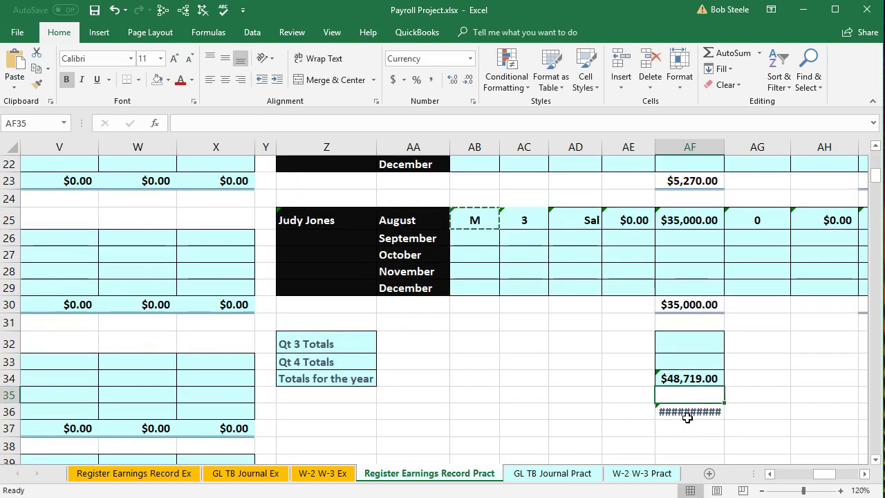
Check the yearly regular pay formula in AF34 against the August Regular Pay total in F9 of the Payroll Register
double_click(685, 378)
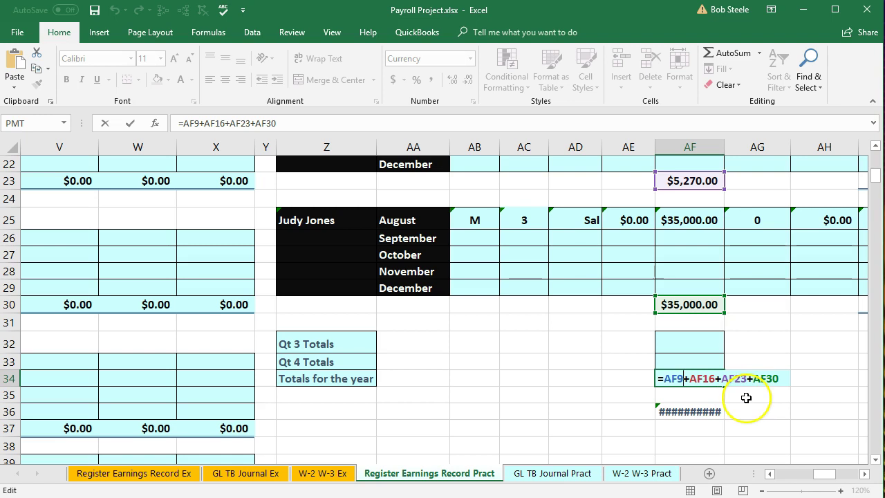
key(Return)
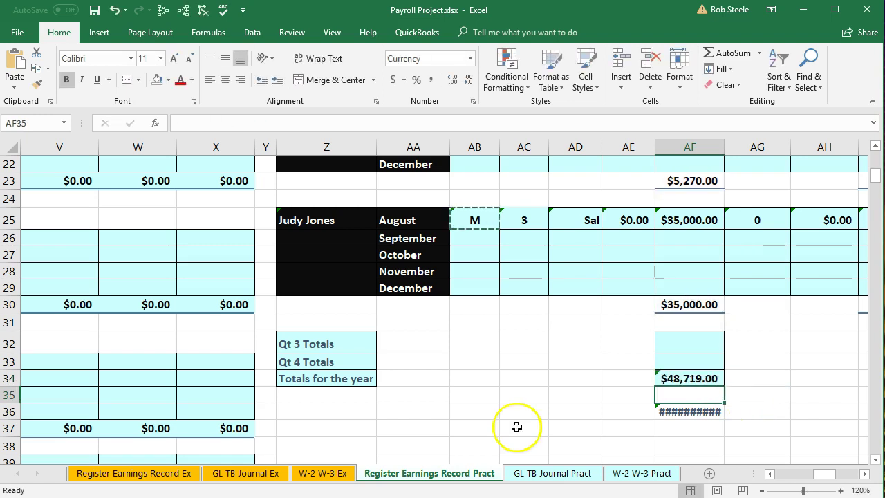
click(700, 385)
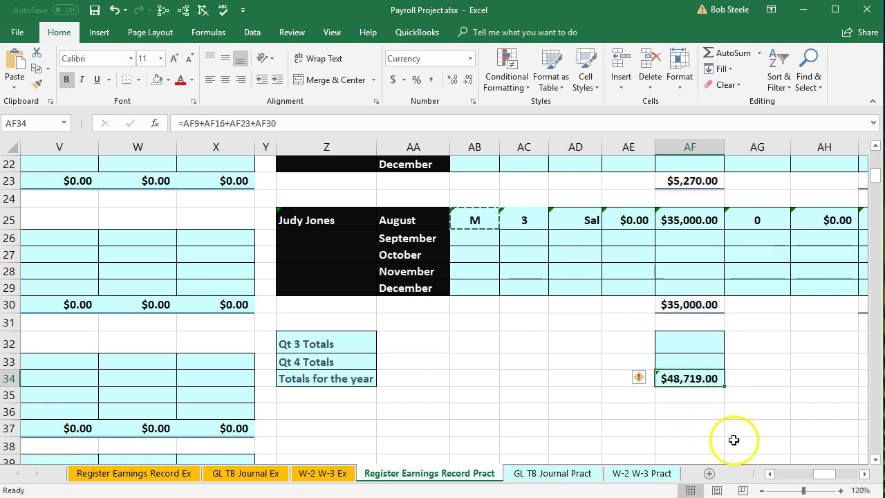
drag(822, 474, 754, 474)
scroll(633, 410, up, 7)
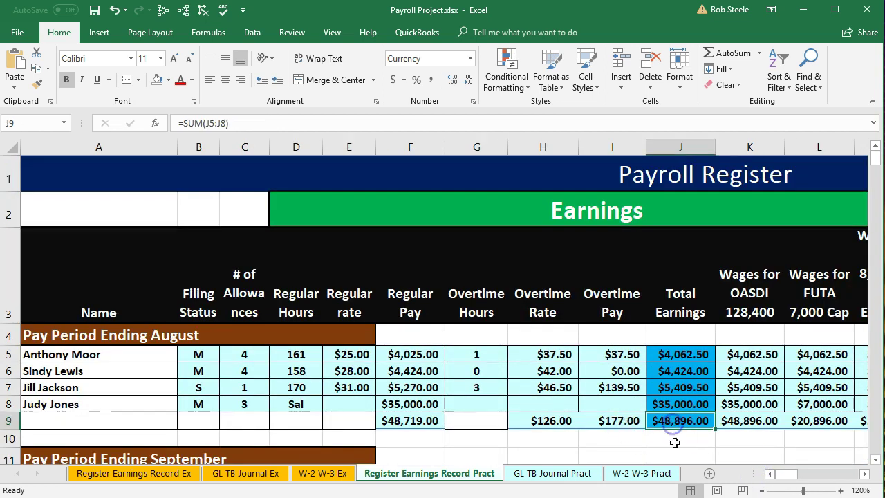
click(415, 423)
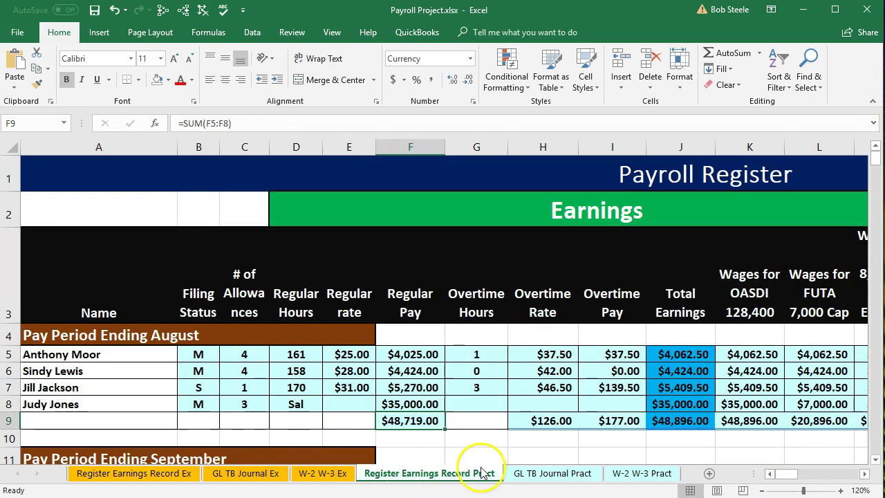
Return to the Totals for the year row in the Earnings Records and examine the AF34 formula and the empty cells from AJ34
click(691, 455)
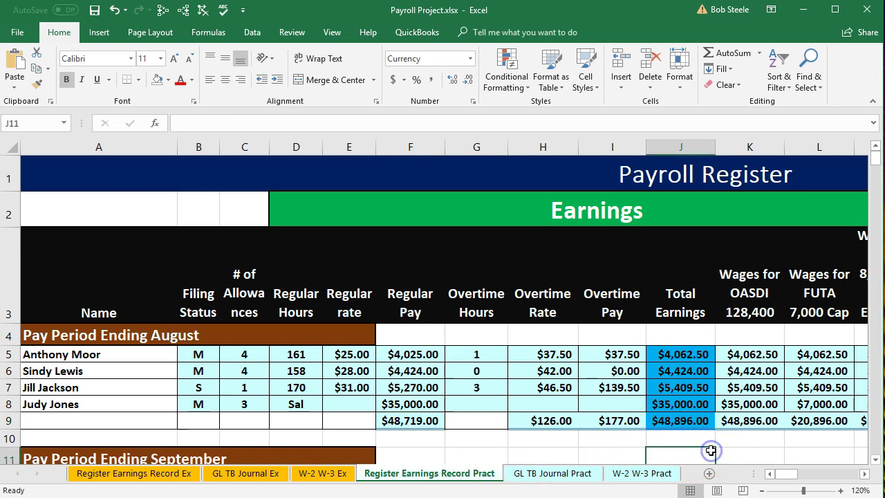
click(716, 453)
key(Right)
key(Right)
key(Right)
key(Right)
key(Right)
key(Right)
key(Right)
key(Right)
key(Right)
key(Right)
key(Right)
key(Right)
key(Right)
key(Right)
key(Right)
key(Right)
key(Right)
key(Right)
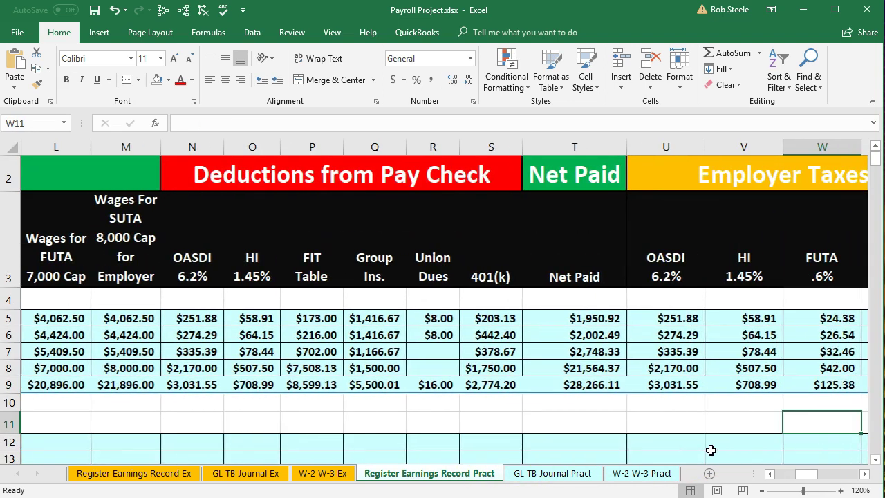
key(Right)
key(Right)
key(Right)
key(Right)
key(Down)
key(Down)
key(Down)
key(Down)
key(Down)
key(Down)
key(Down)
key(Down)
key(Down)
key(Down)
key(Down)
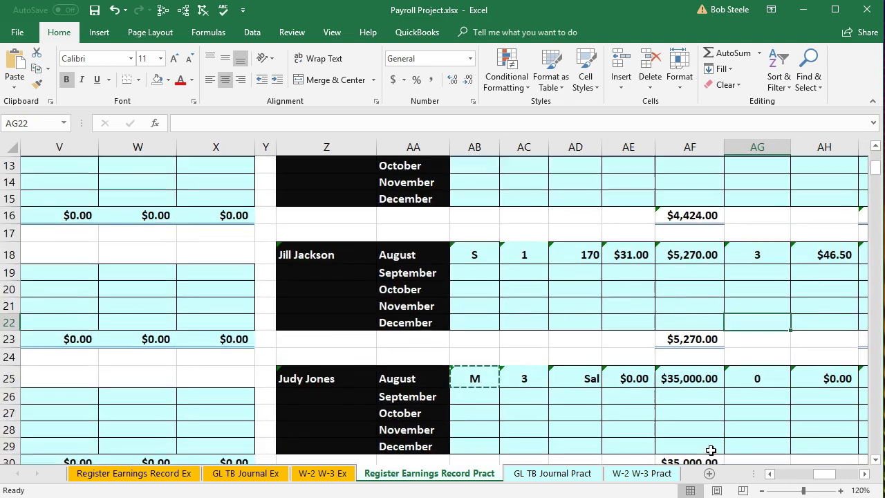
key(Down)
key(Down)
key(Down)
key(Down)
key(Down)
key(Down)
key(Down)
key(Down)
key(Down)
key(Down)
key(Down)
key(Down)
key(Down)
key(Down)
key(Down)
key(Down)
key(Down)
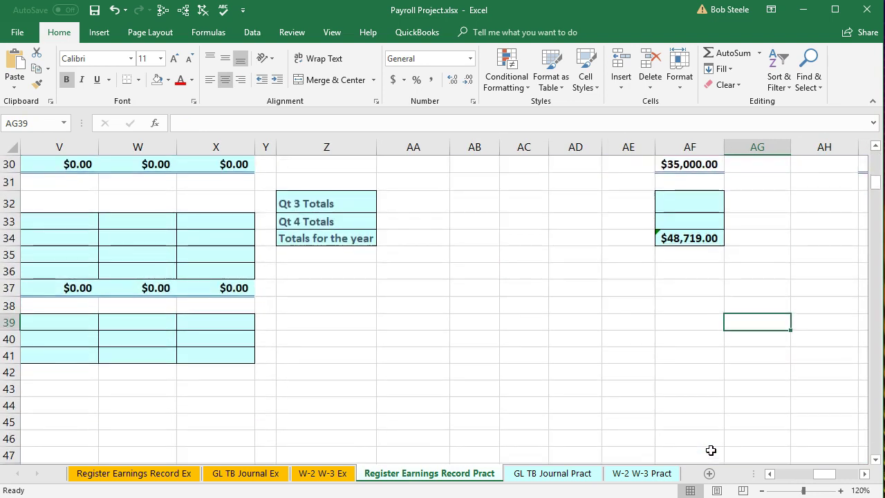
scroll(711, 450, up, 3)
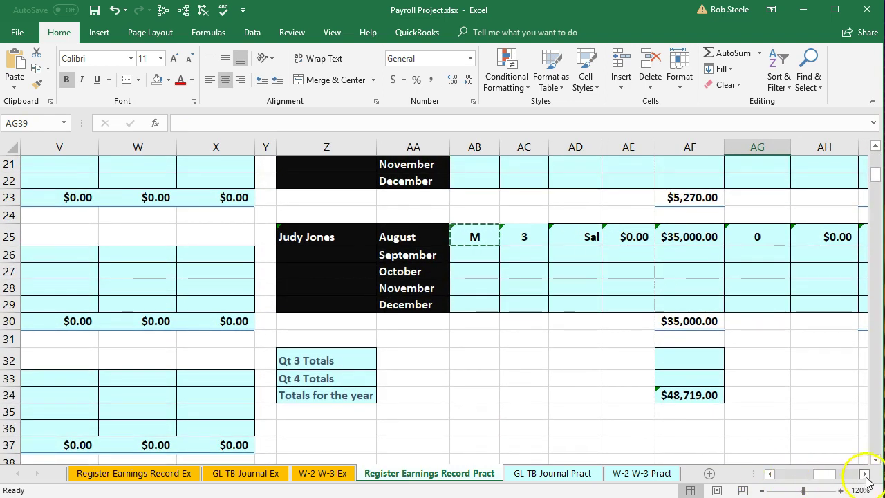
click(864, 474)
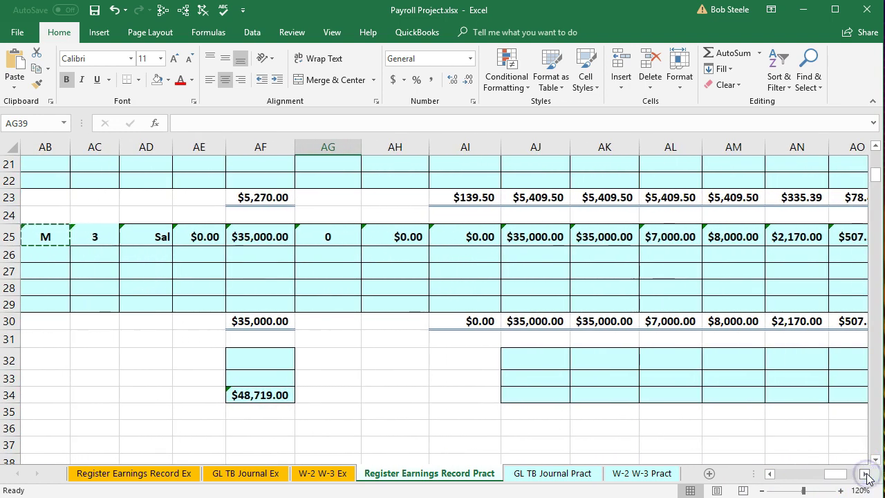
click(266, 395)
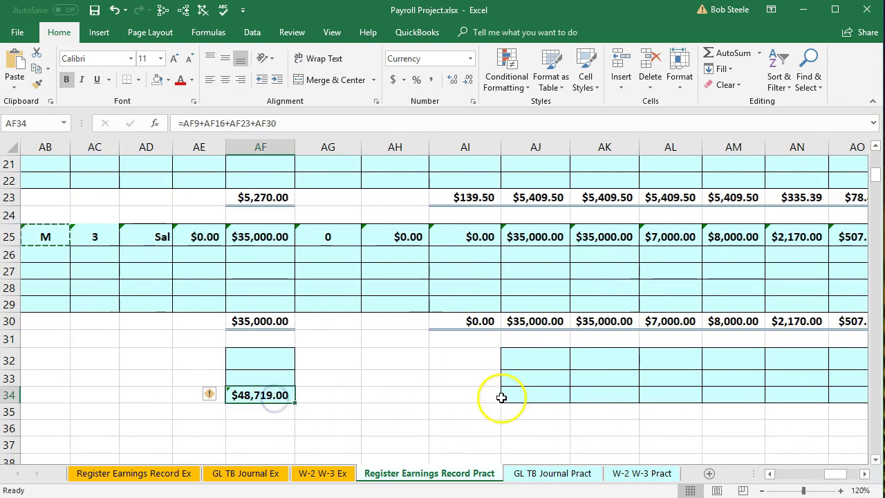
click(523, 395)
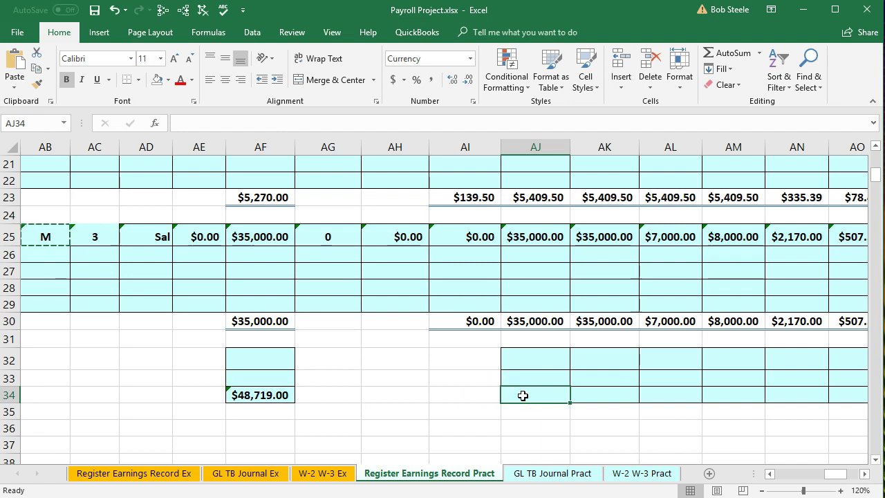
double_click(289, 398)
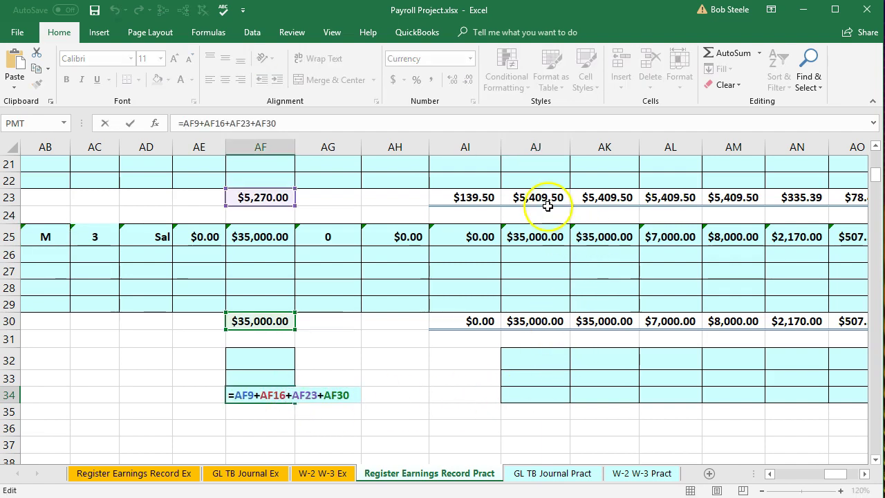
key(Escape)
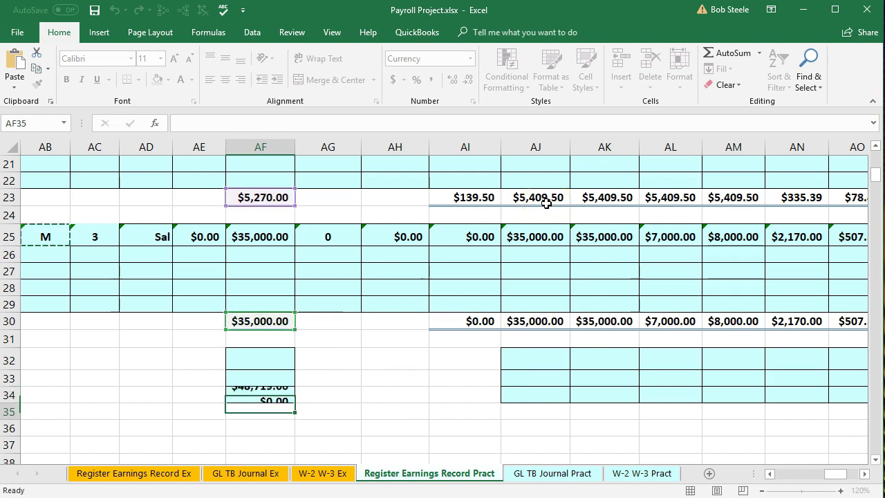
Copy the Totals for the year formula in AF34 and paste only its formula across AJ34 through AT34
right_click(261, 395)
click(289, 110)
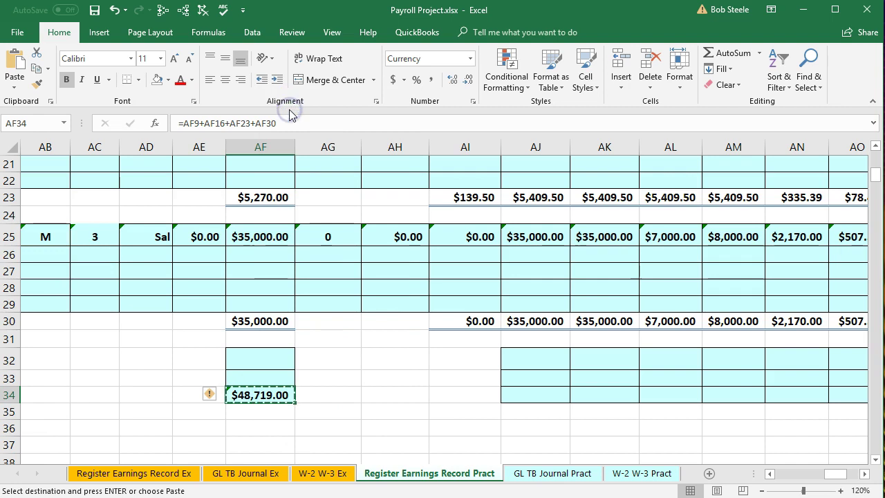
click(539, 395)
drag(539, 394, 855, 400)
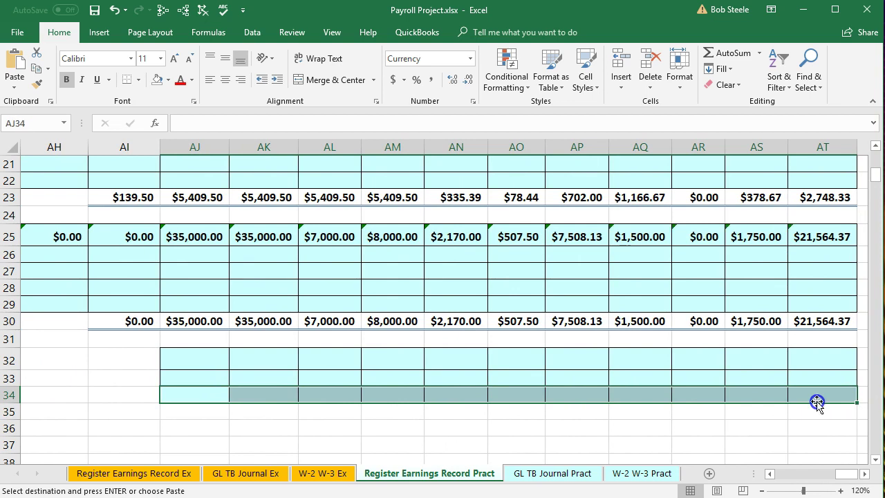
right_click(732, 391)
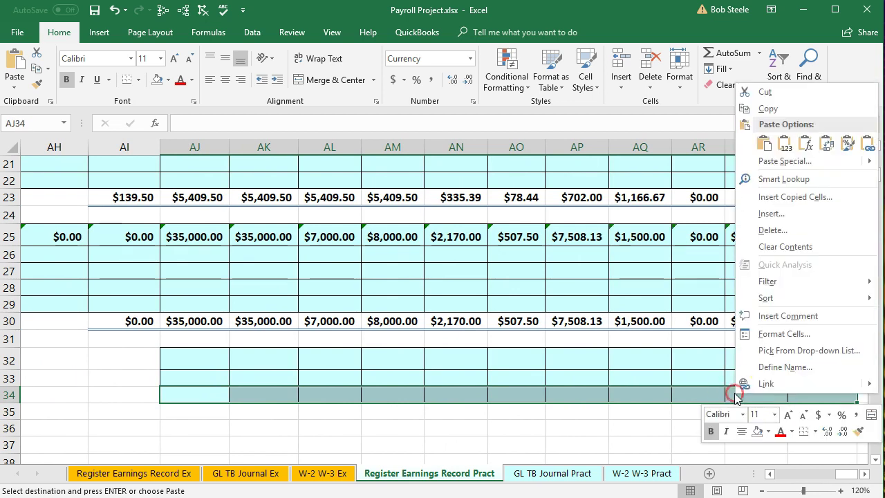
click(767, 145)
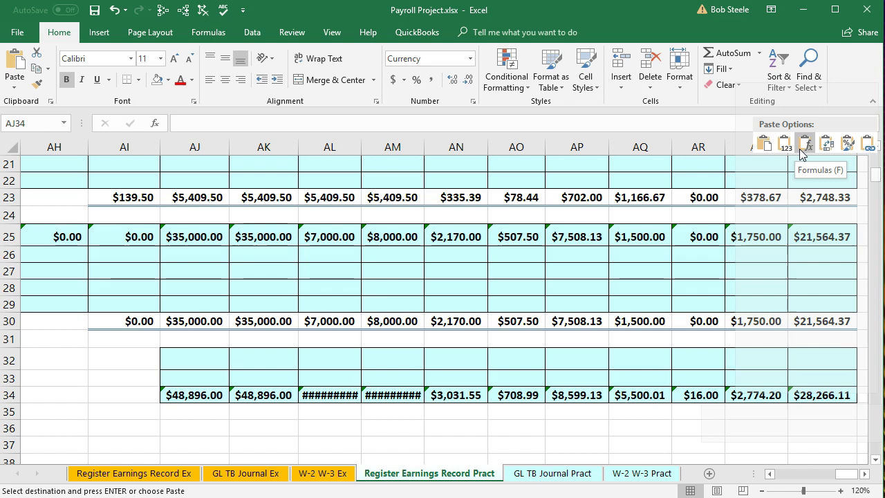
click(802, 153)
Widen columns AL and AM so their Totals for the year amounts fit
drag(343, 147, 433, 146)
click(321, 380)
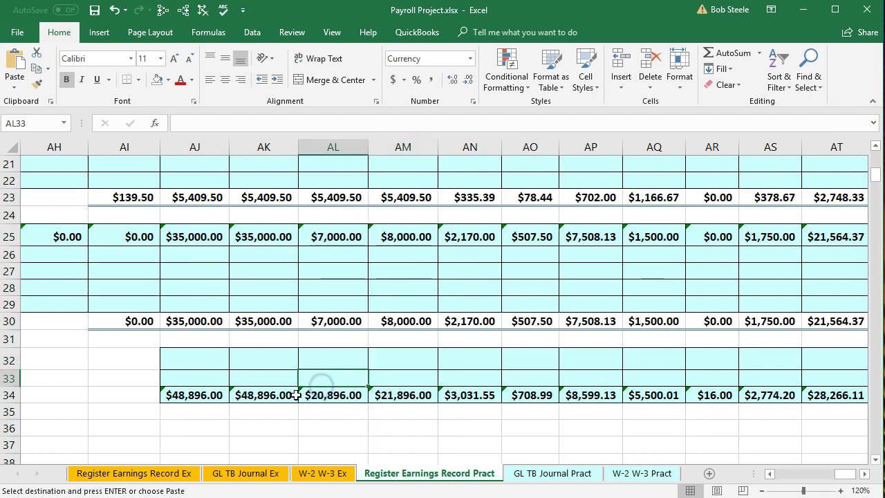
Check the yearly total formula in AJ34 against the individual employee totals in column AJ
click(201, 399)
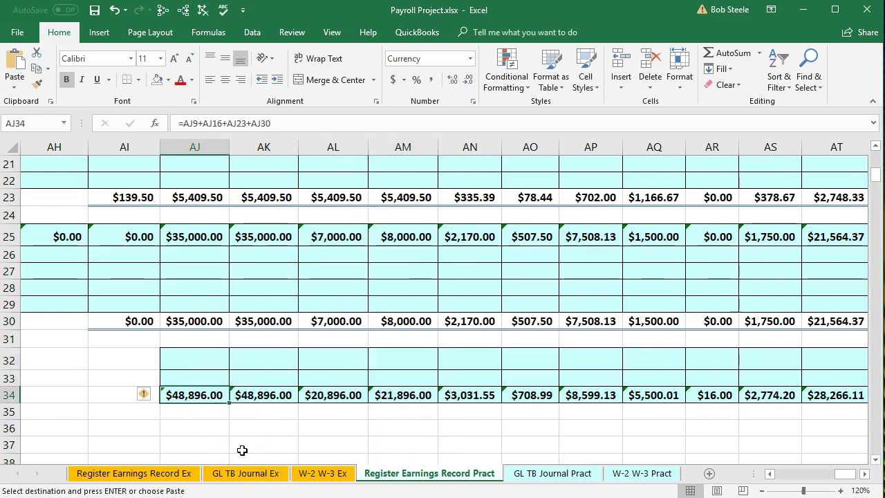
scroll(233, 408, up, 4)
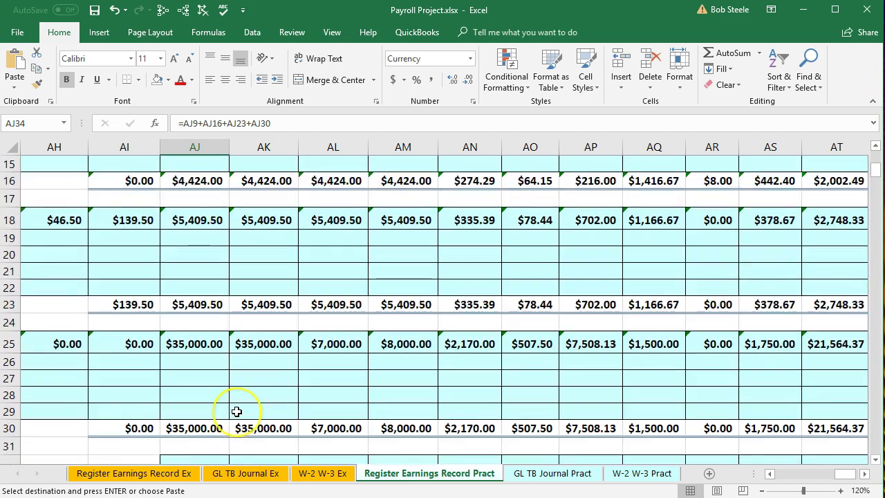
scroll(233, 410, up, 3)
scroll(223, 369, down, 6)
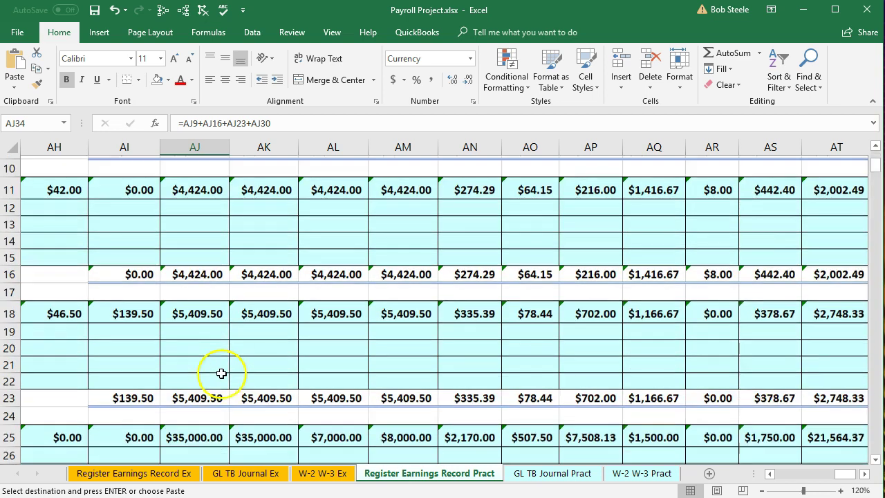
Check the yearly total formula in AL34 against the individual employee totals in column AL of the Earnings Records
scroll(225, 391, down, 2)
click(337, 391)
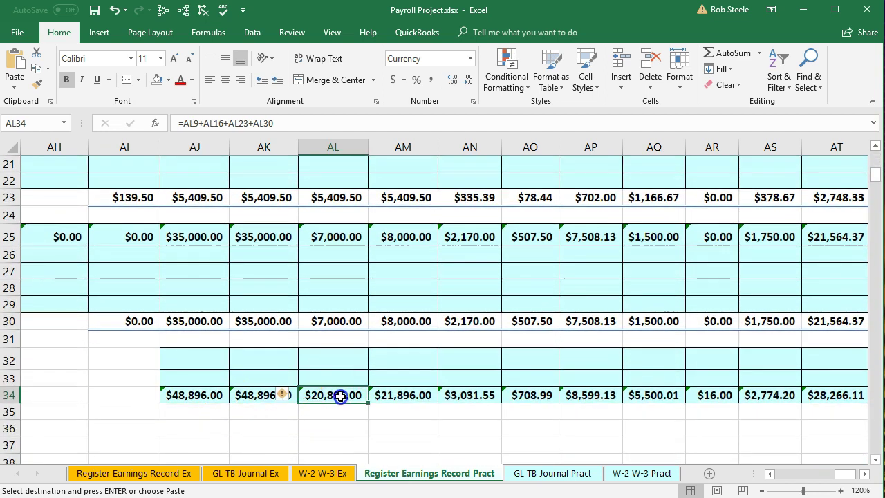
scroll(334, 421, up, 4)
scroll(334, 428, up, 4)
scroll(335, 428, down, 5)
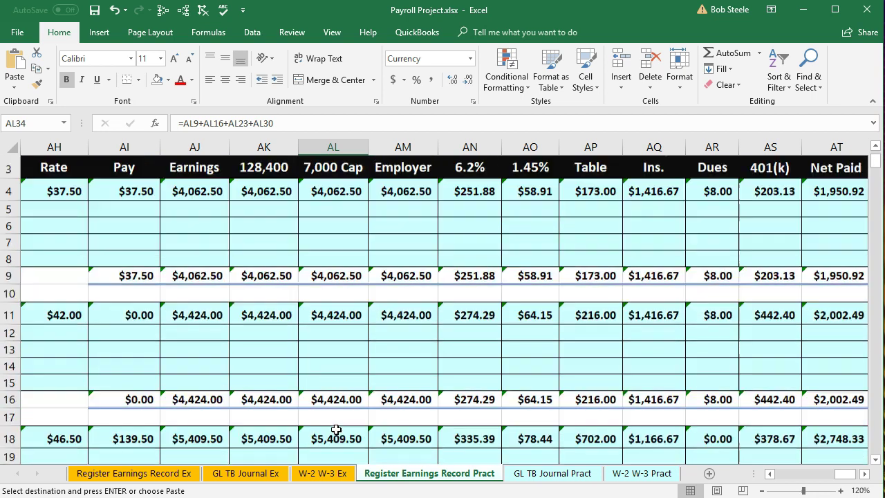
scroll(336, 429, down, 3)
scroll(291, 418, up, 1)
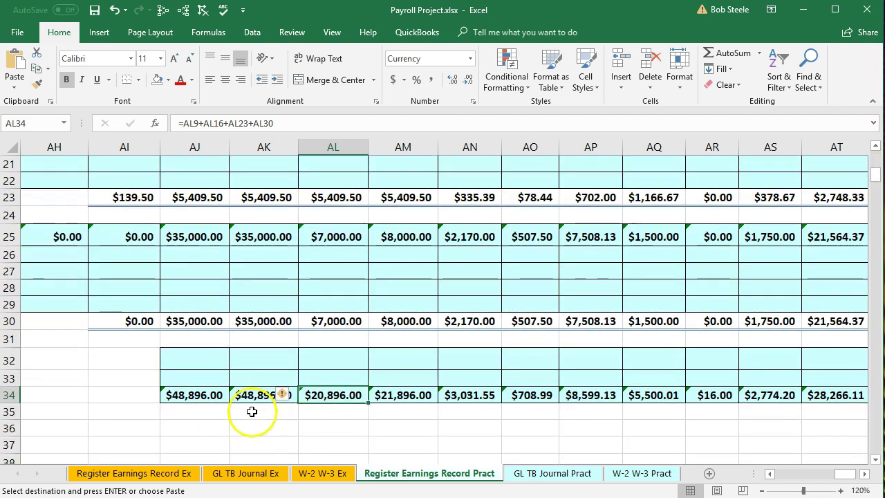
click(247, 398)
click(331, 397)
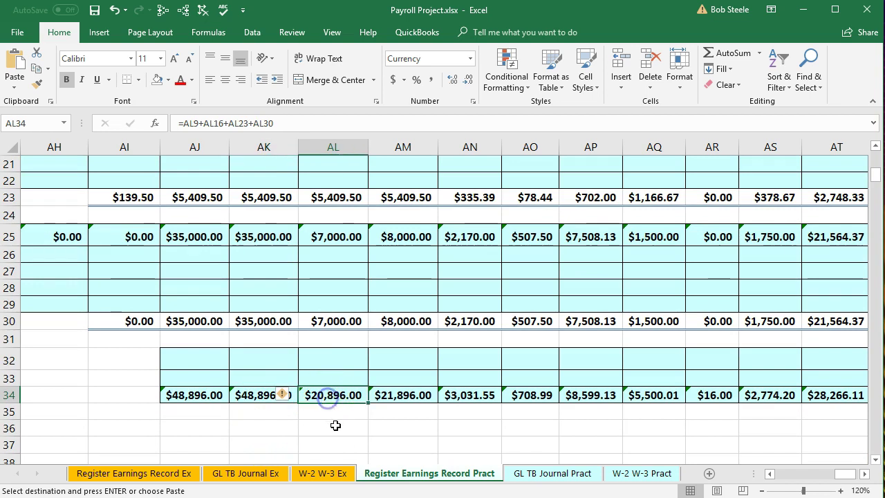
scroll(338, 425, up, 5)
scroll(341, 428, up, 1)
scroll(342, 428, down, 6)
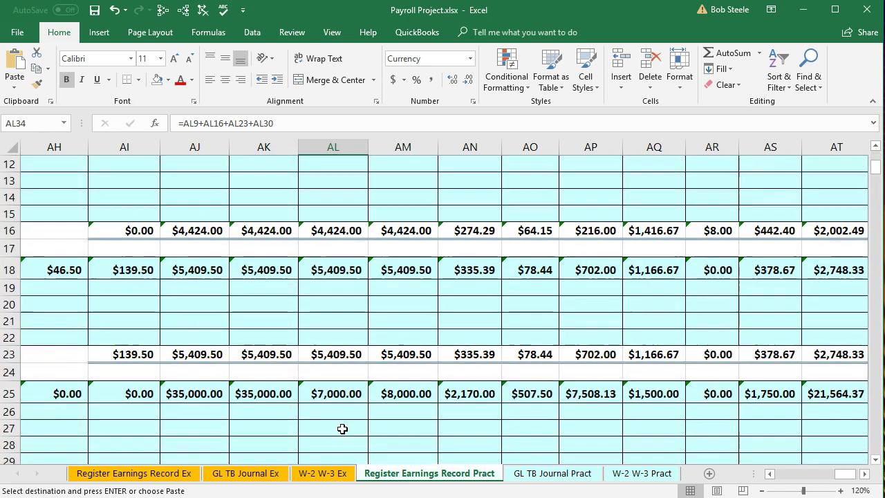
scroll(342, 428, down, 1)
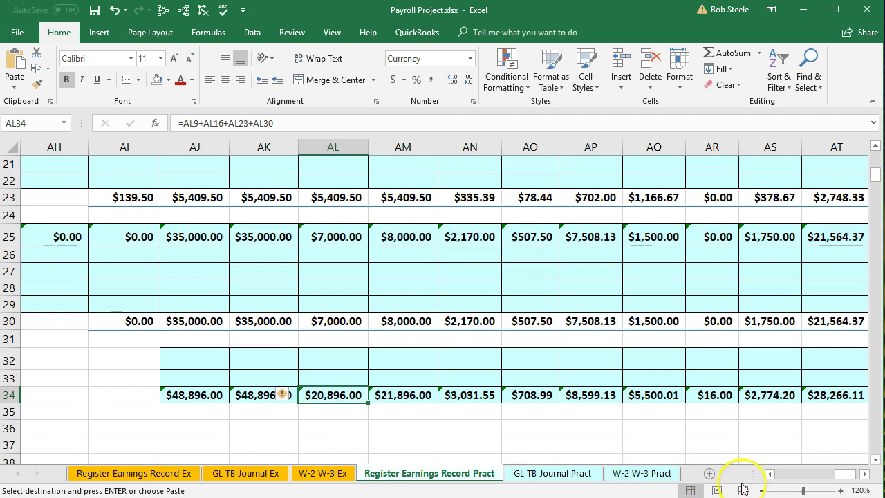
Review the August totals in row 9 of the Payroll Register, from Total Earnings in J9 through Net Paid in T9
drag(838, 476, 776, 476)
scroll(615, 403, up, 6)
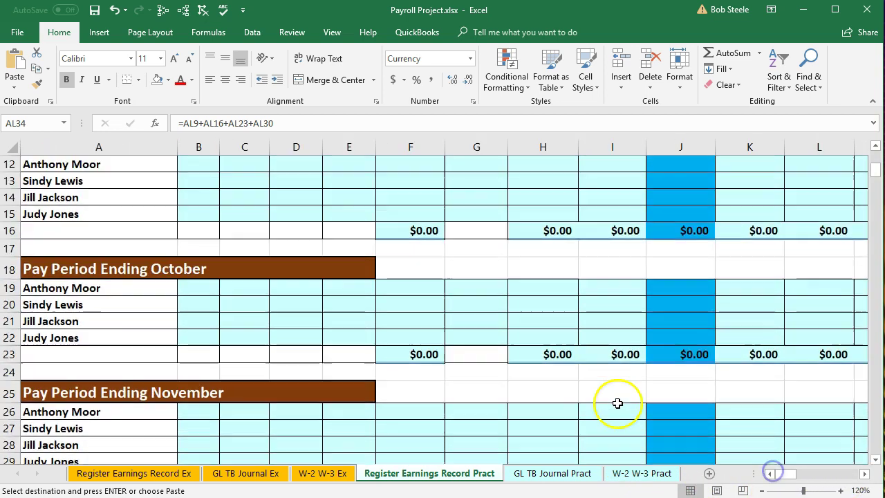
click(685, 352)
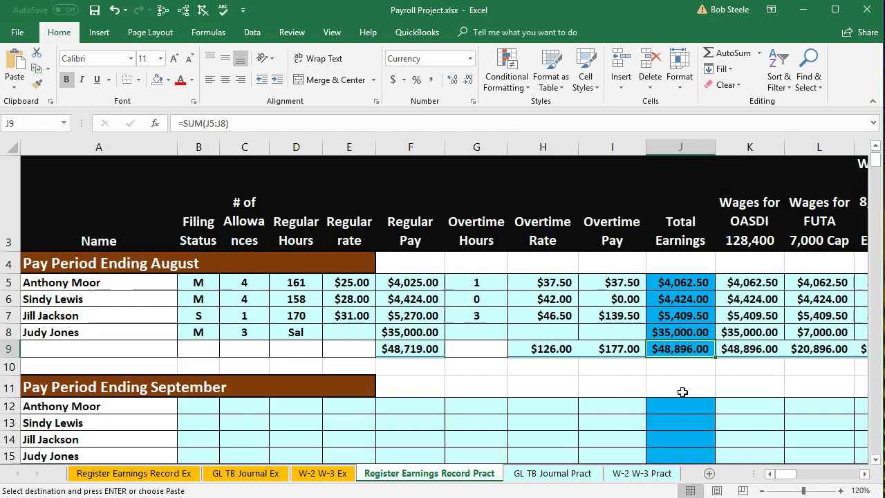
key(Right)
key(Right)
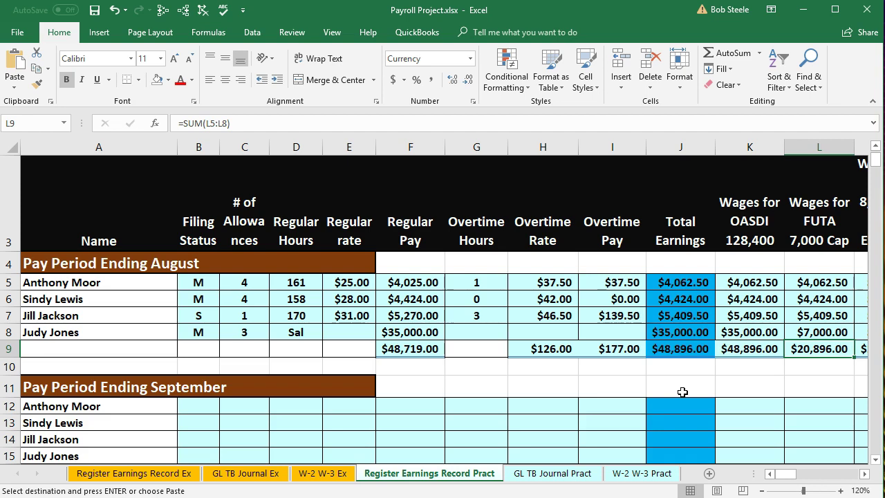
key(Right)
key(Right)
key(Right)
key(Right)
key(Right)
key(Right)
key(Right)
key(Right)
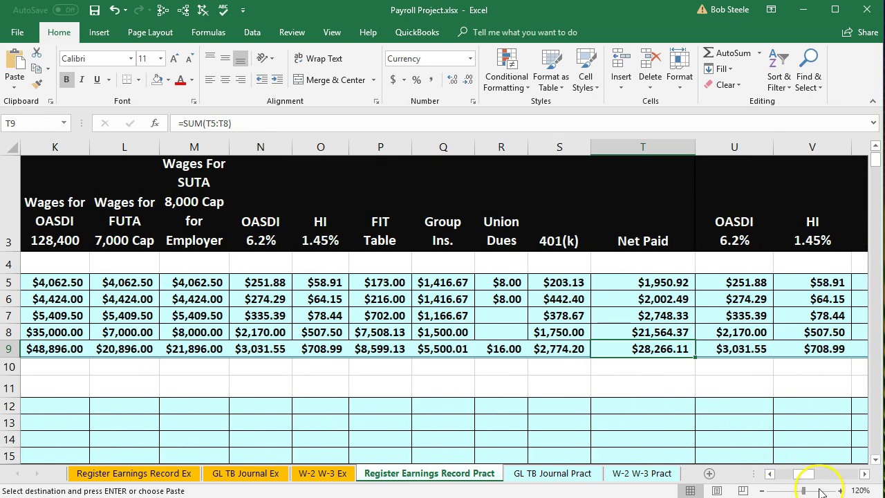
Compare the Earnings Records' yearly totals in row 34, through Net Paid in AT34, with the Payroll Register's August totals
drag(808, 481, 830, 475)
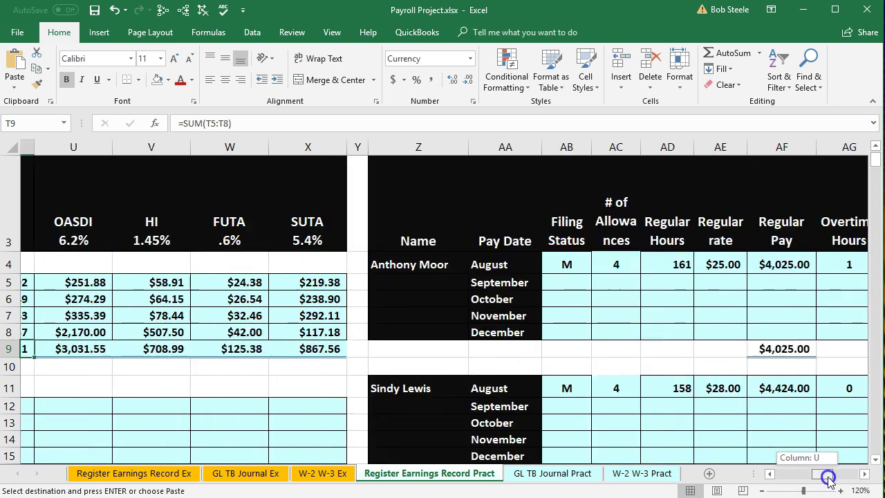
scroll(804, 411, down, 6)
scroll(803, 427, down, 1)
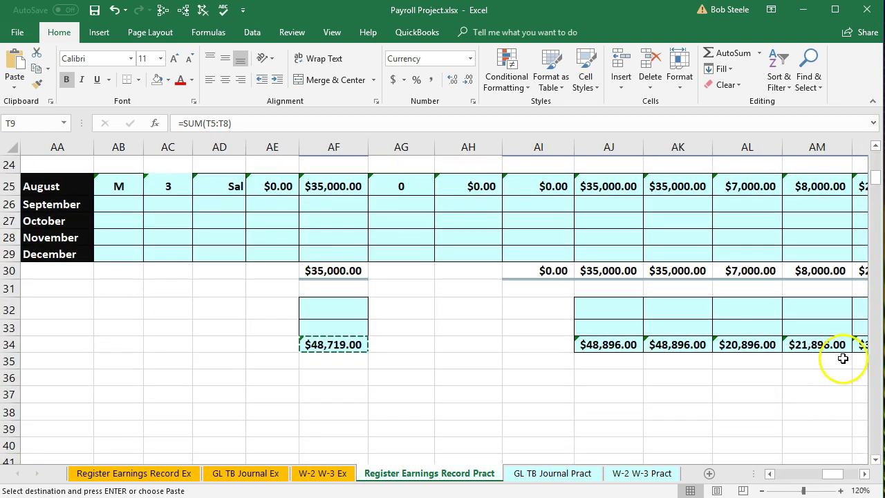
click(844, 355)
key(Right)
key(Right)
key(Right)
key(Right)
key(Right)
key(Right)
key(Right)
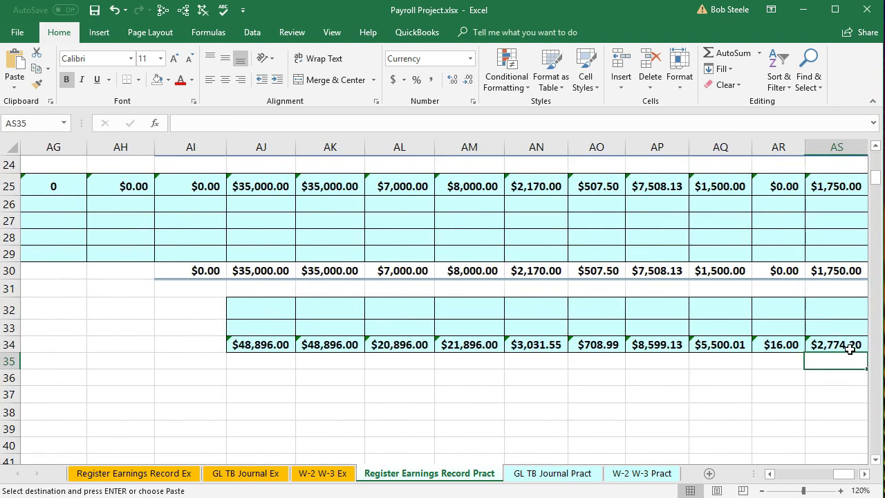
key(Up)
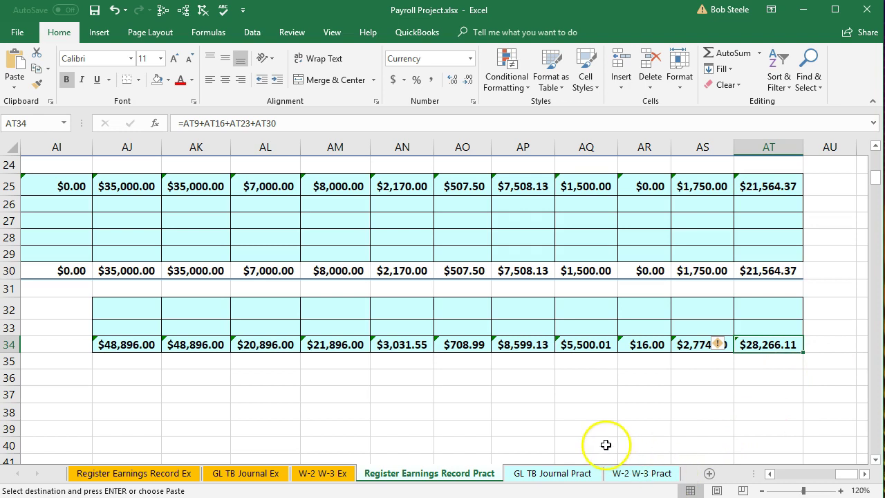
Examine the first employee's Earnings Records totals in row 9, from HI through Net Paid
scroll(602, 442, up, 8)
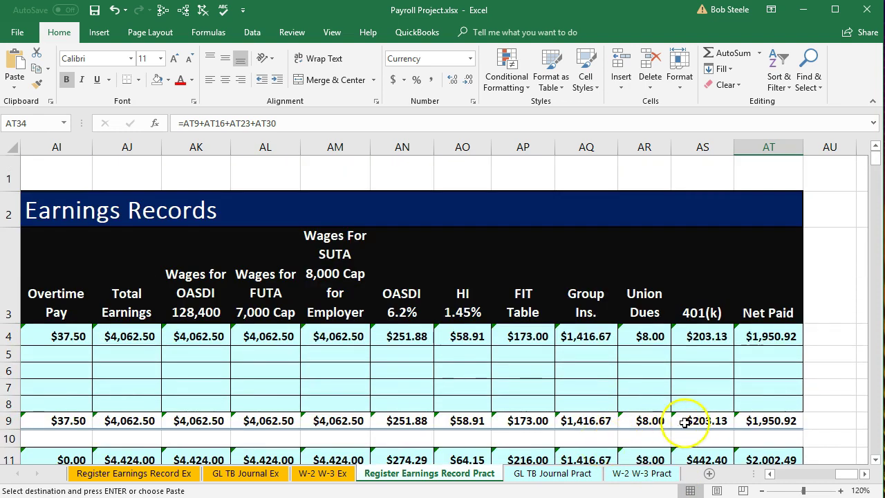
drag(752, 419, 459, 419)
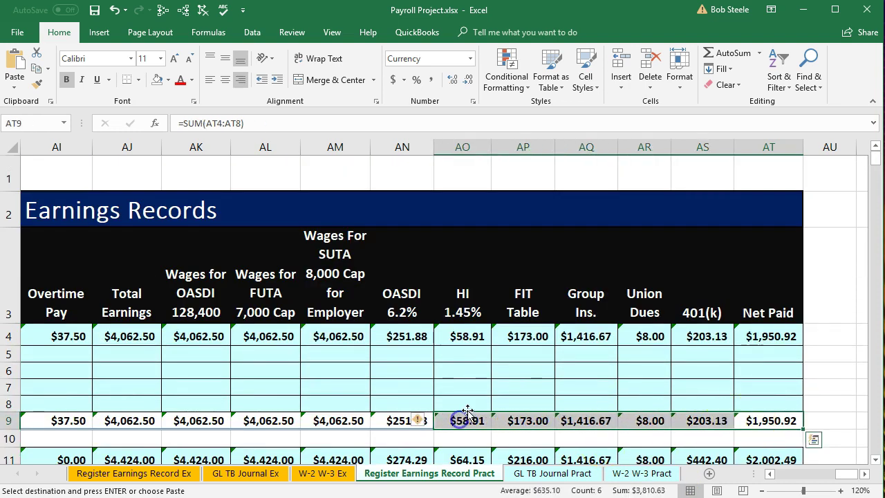
click(477, 371)
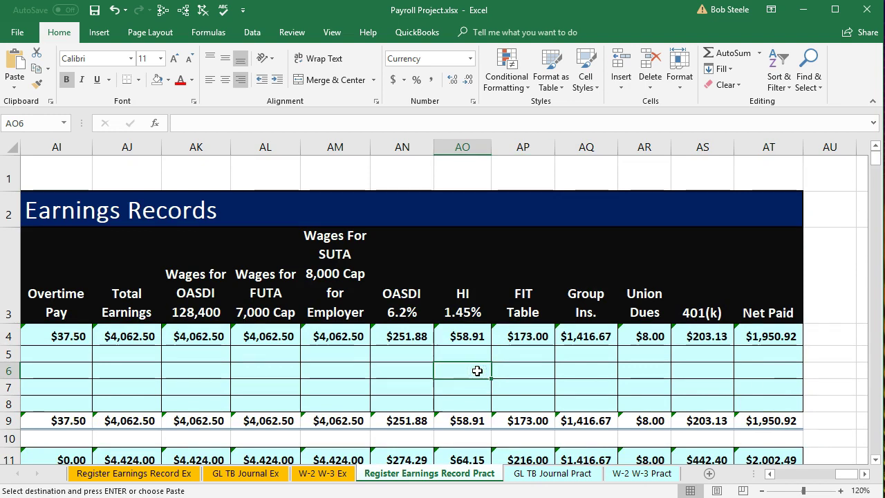
Review how the Payroll Register lists employees under the August pay period, with their filing status and allowances
drag(846, 473, 752, 482)
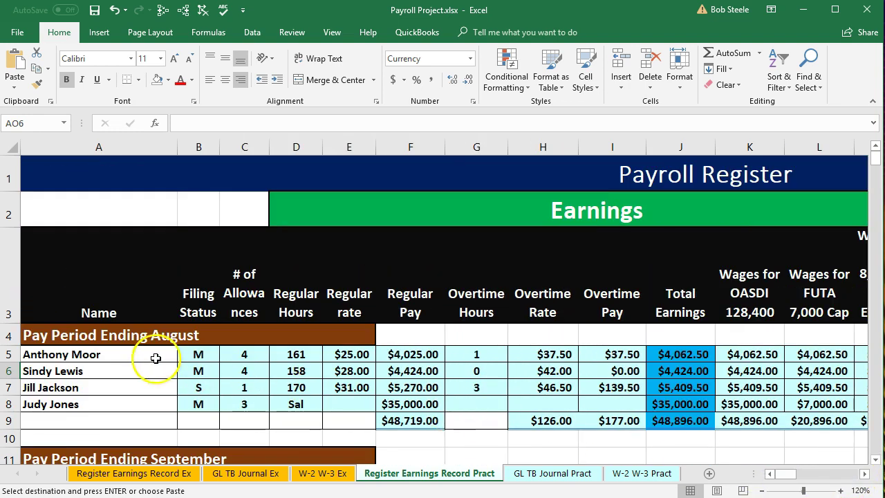
drag(199, 354, 267, 355)
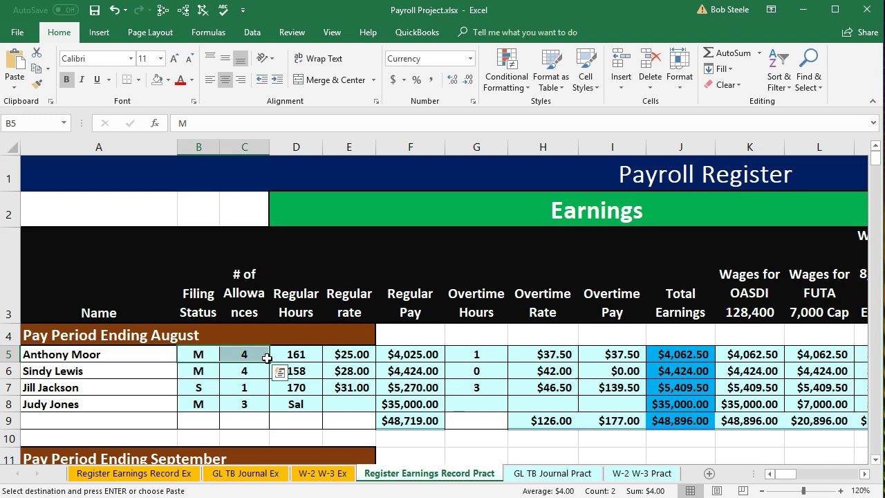
click(121, 338)
drag(117, 354, 115, 370)
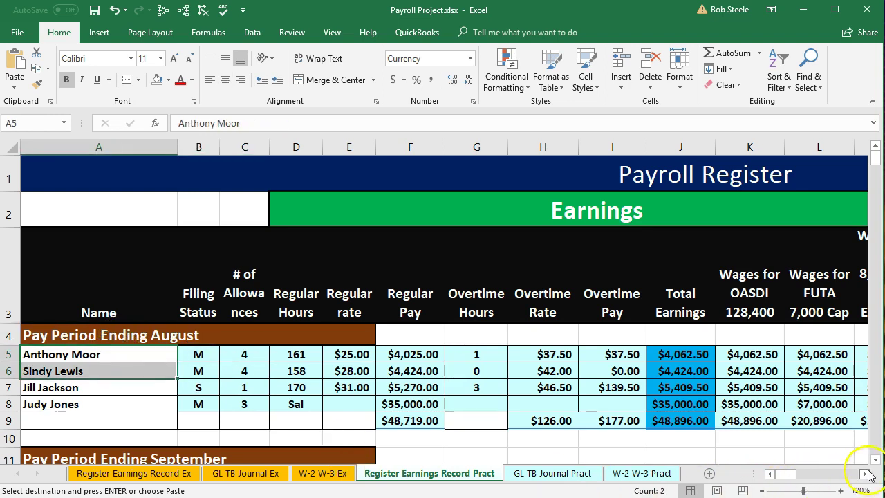
Examine how the Earnings Records list the first employee's pay dates by month, starting at August in AA4
click(865, 474)
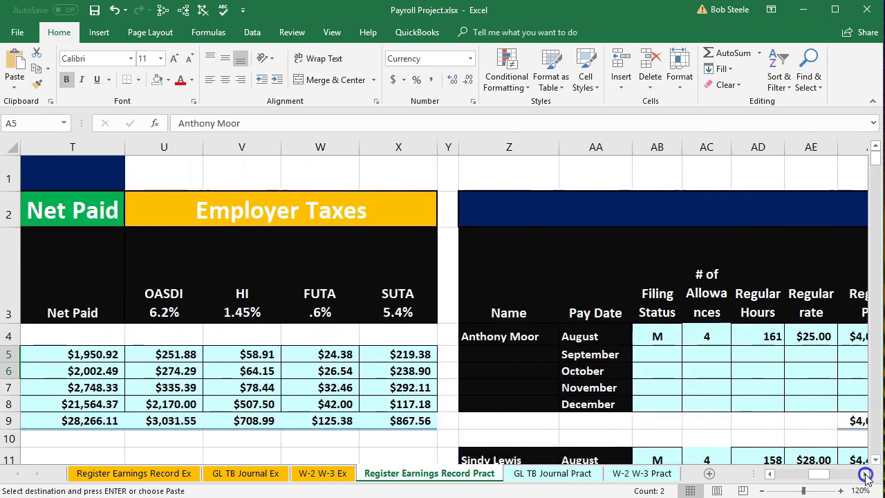
click(325, 337)
drag(424, 340, 417, 370)
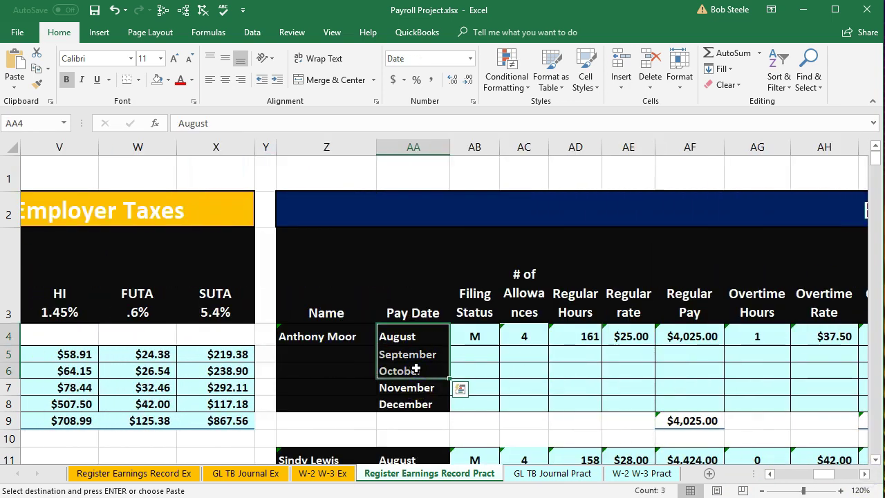